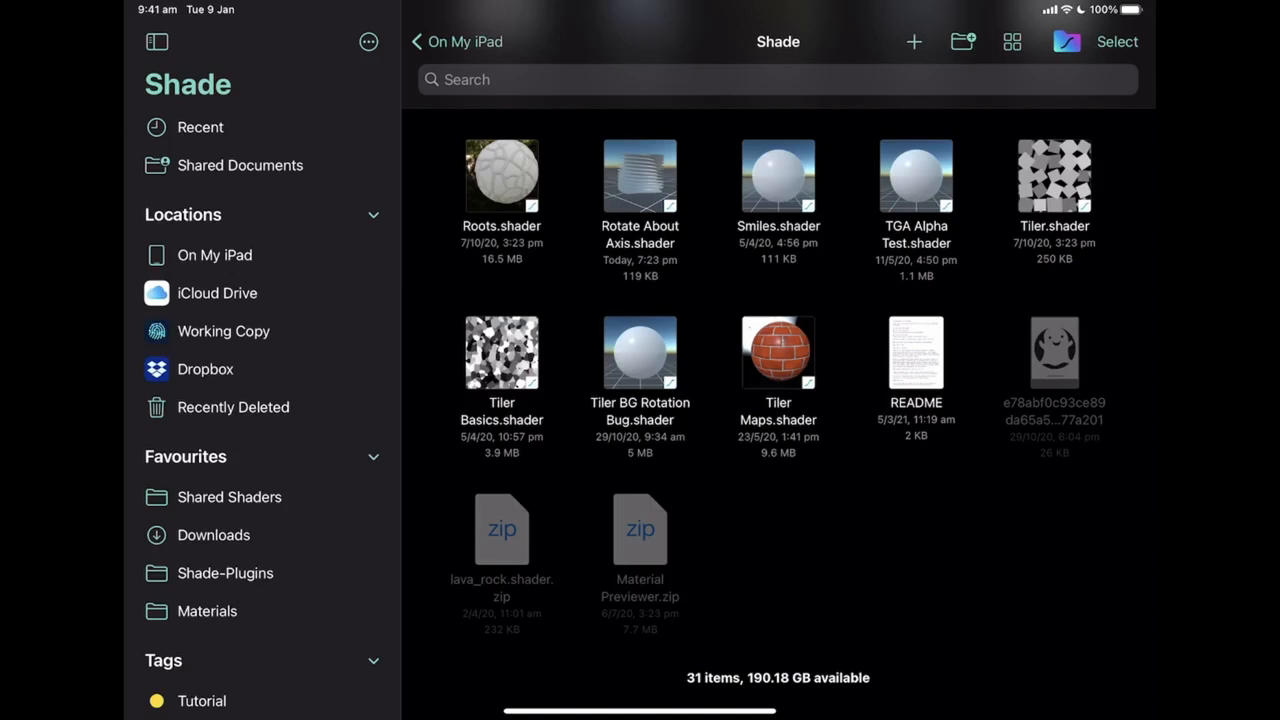
Step: Create a new shader document and name it 'Rotate About Axis 2'
click(914, 42)
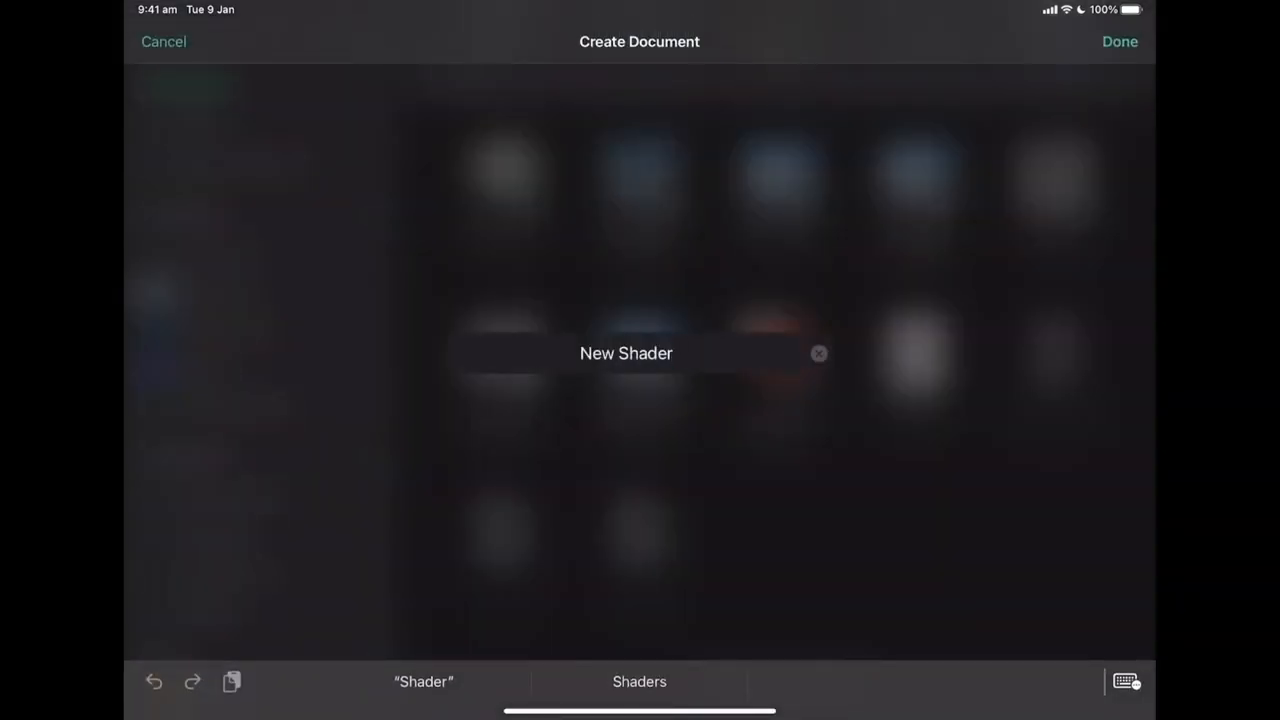
double_click(626, 353)
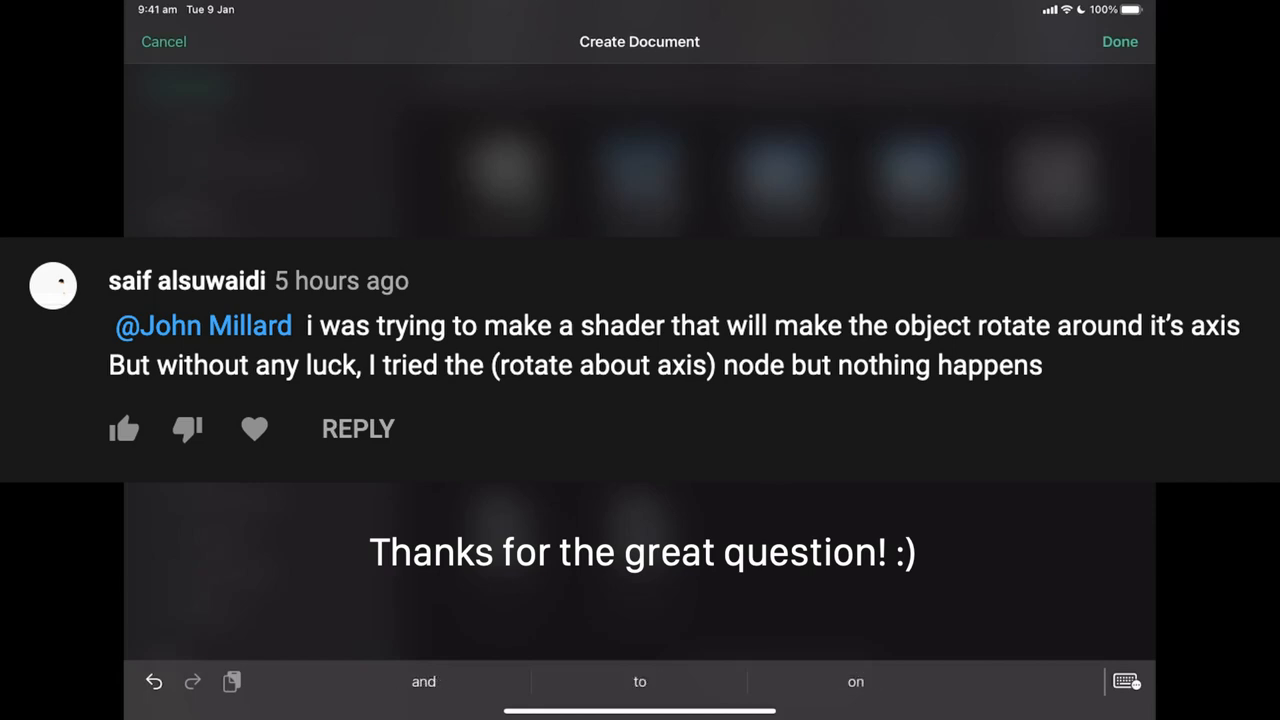
text(A)
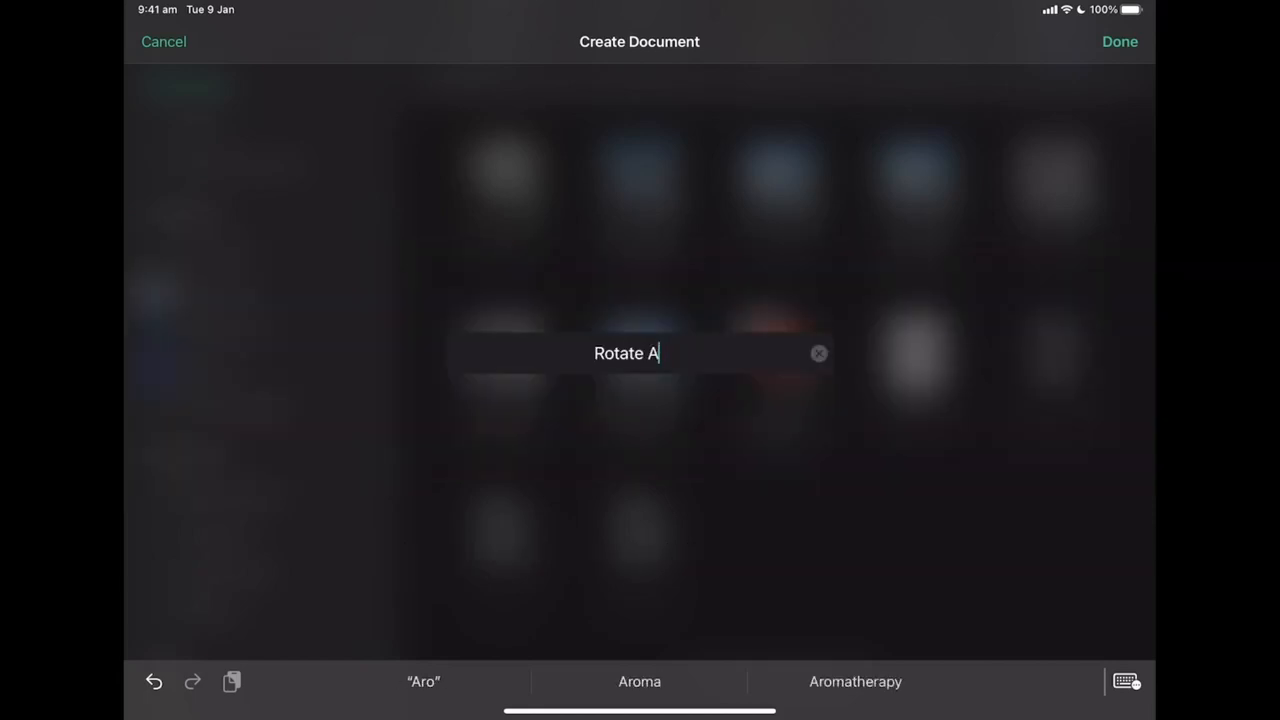
text(bout Axis 2)
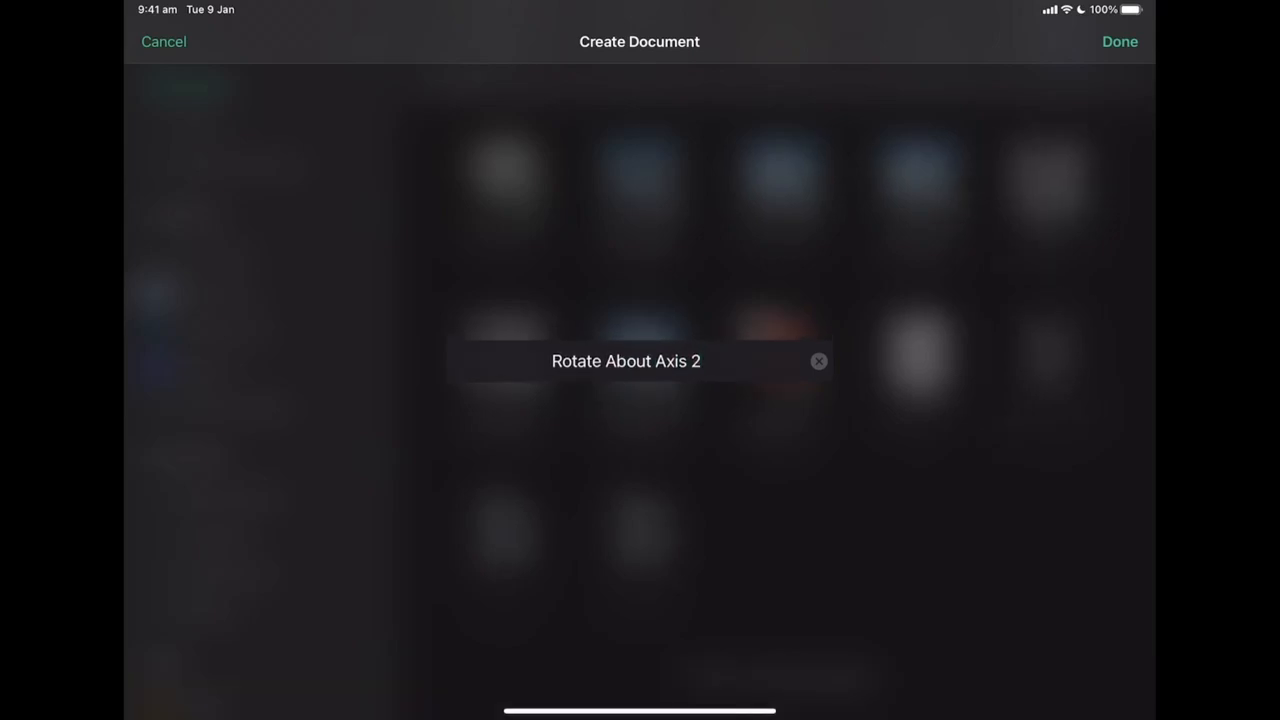
key(Return)
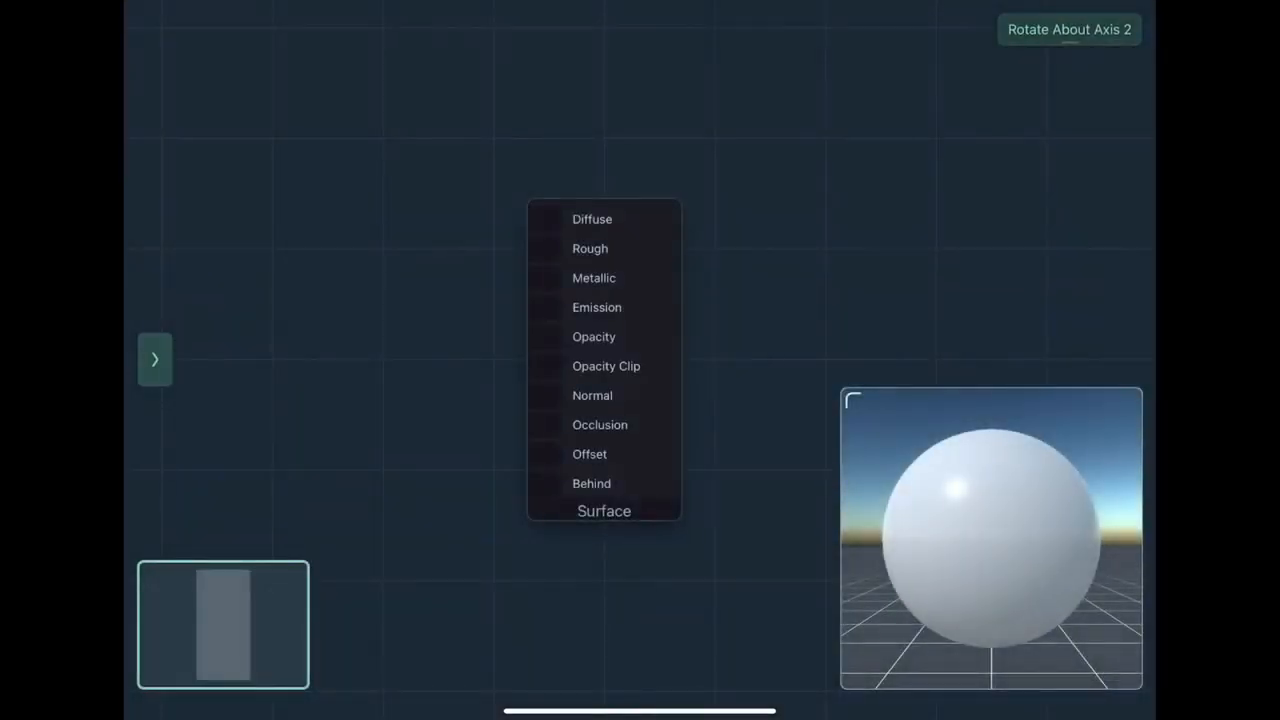
Step: Switch the preview model from the sphere to a cube in the preview settings
drag(604, 300, 700, 180)
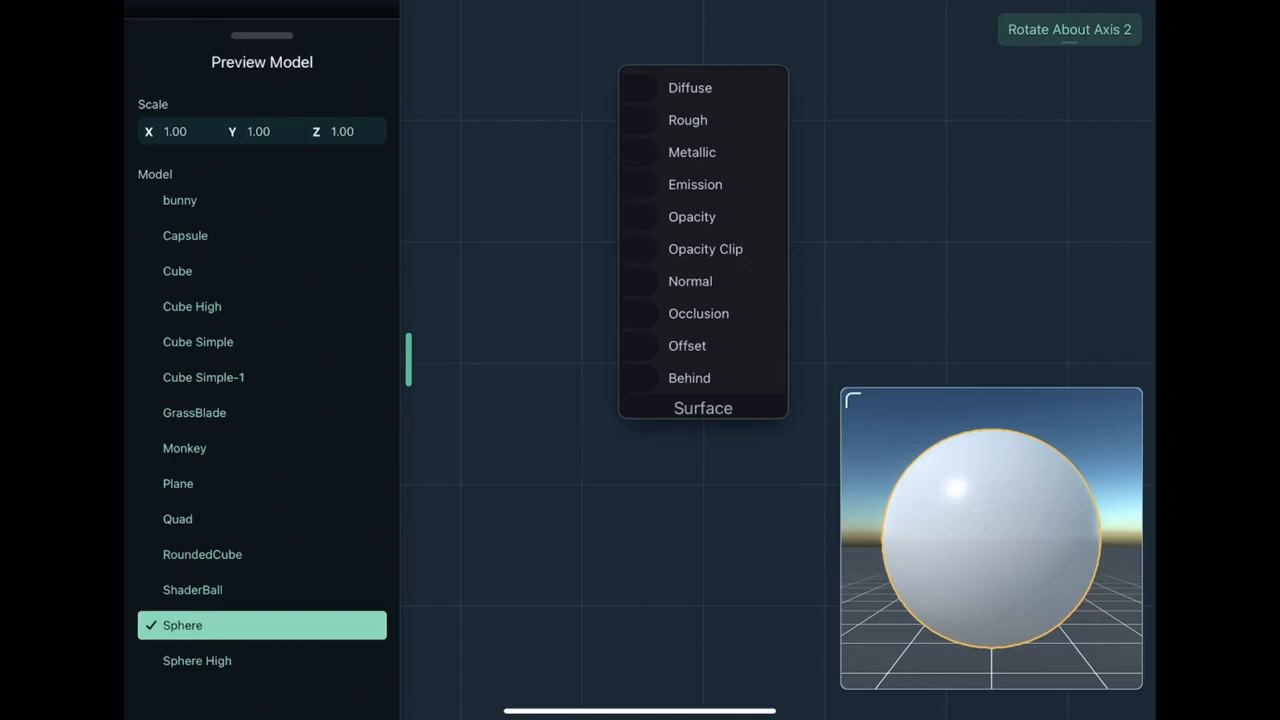
click(262, 306)
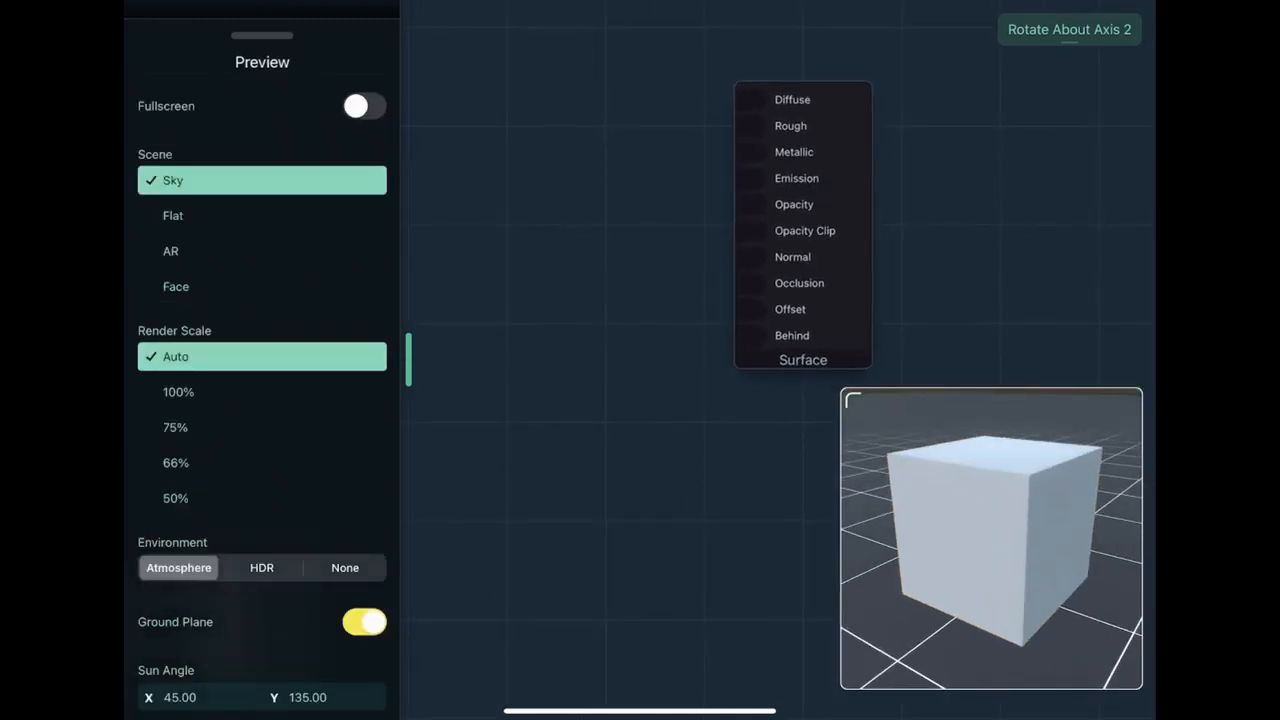
Step: Add a Rotate About Axis node and arrange it beside the Surface node
key(Escape)
double_click(640, 255)
text(rotate)
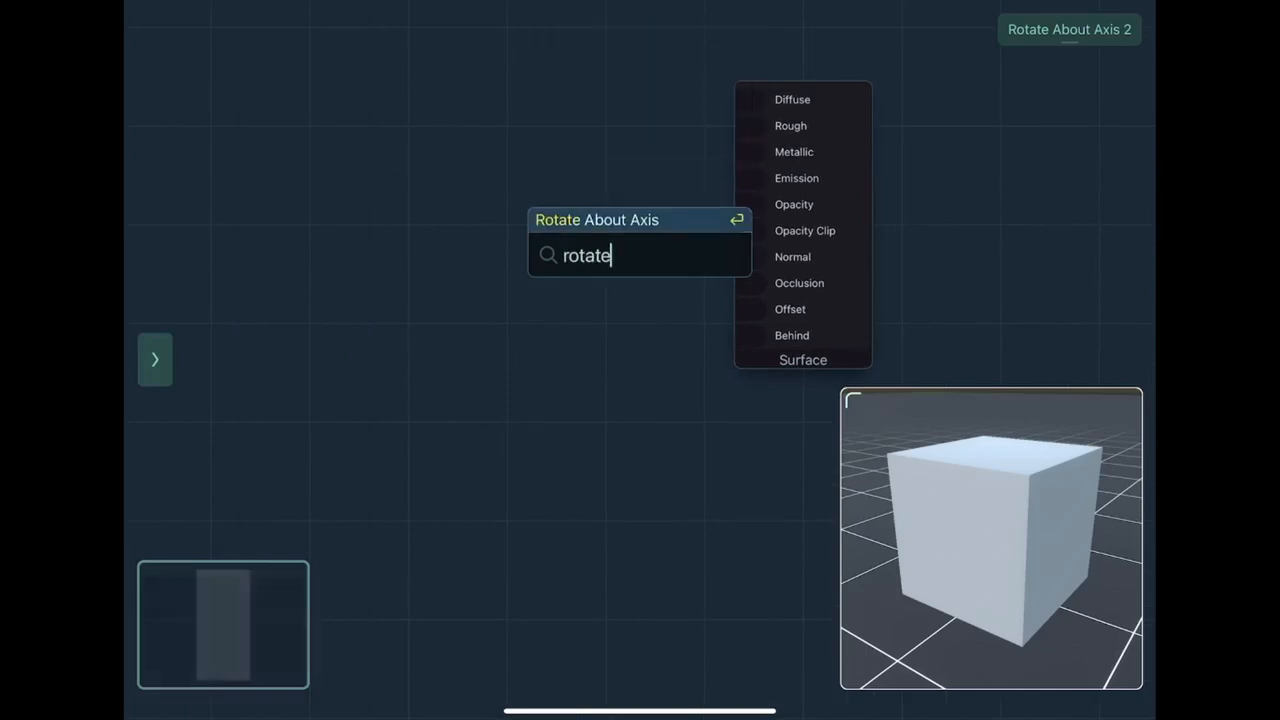
key(Return)
mouse_move(640, 350)
mouse_down()
mouse_move(416, 330)
mouse_move(459, 293)
mouse_up()
drag(836, 250, 756, 188)
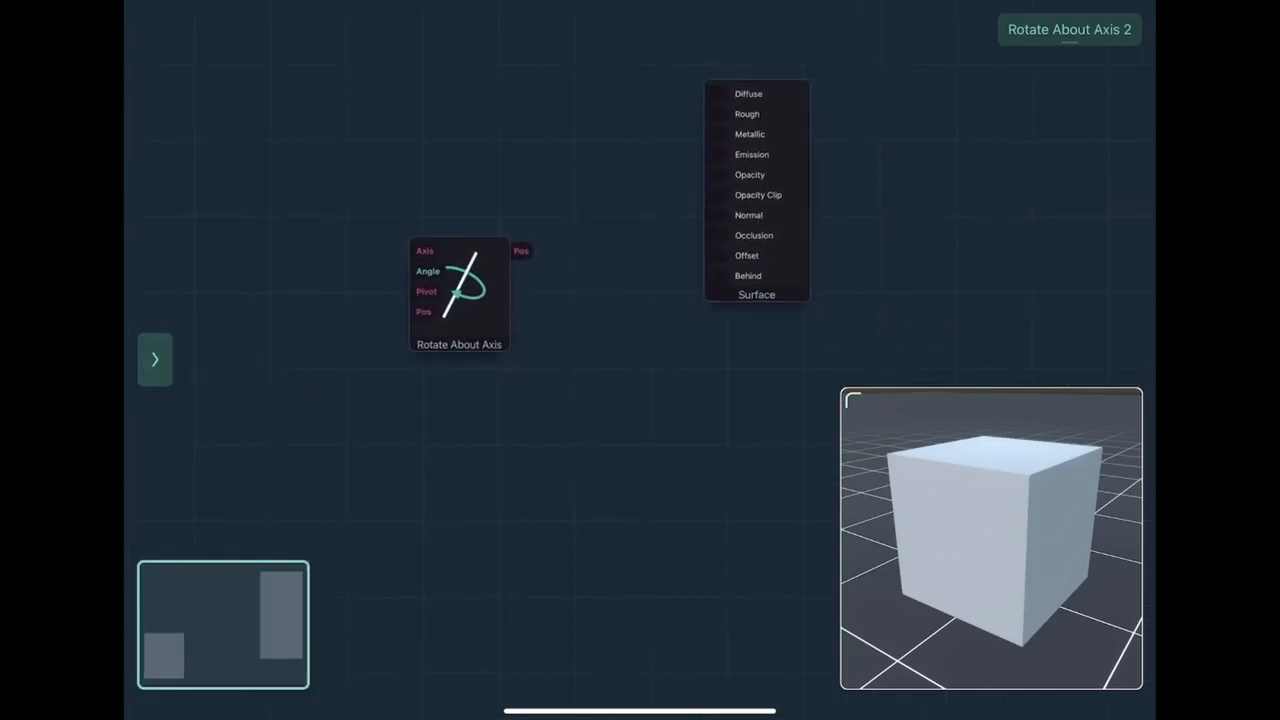
drag(600, 450, 697, 441)
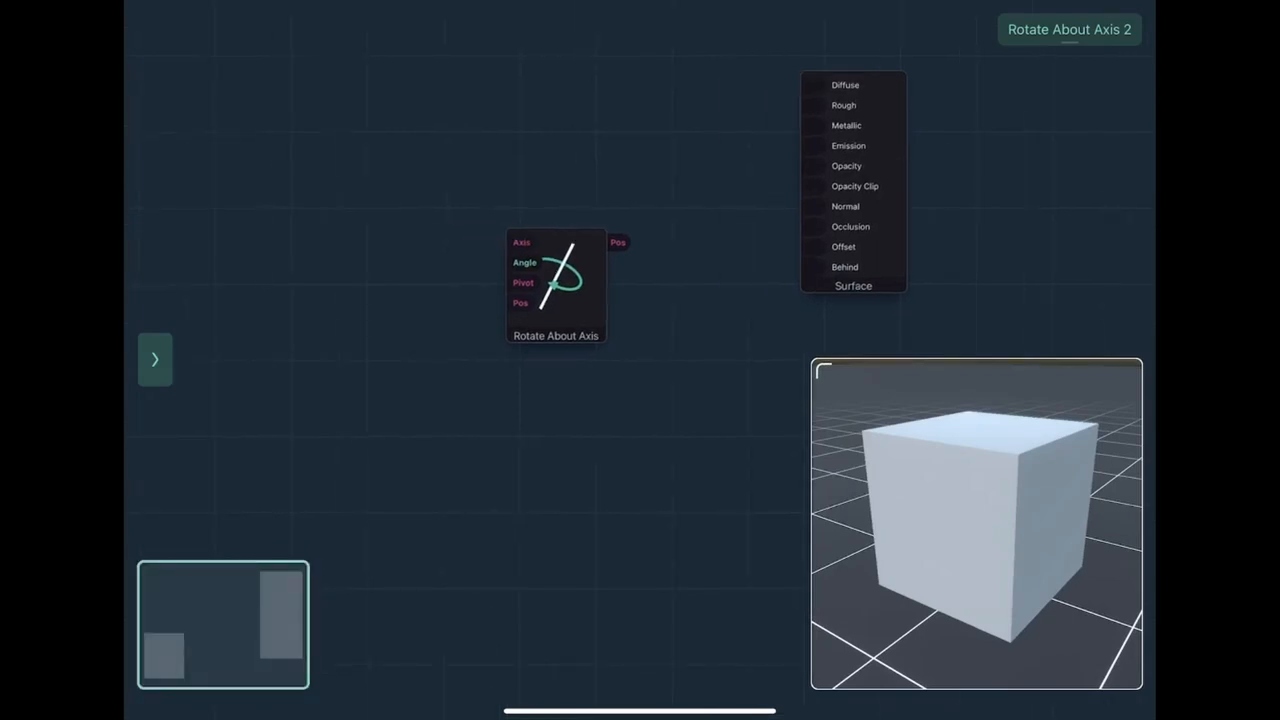
Step: Try the Surface Offset X value, then reset it to 0 and shift the rotate node left
click(617, 242)
drag(599, 258, 640, 258)
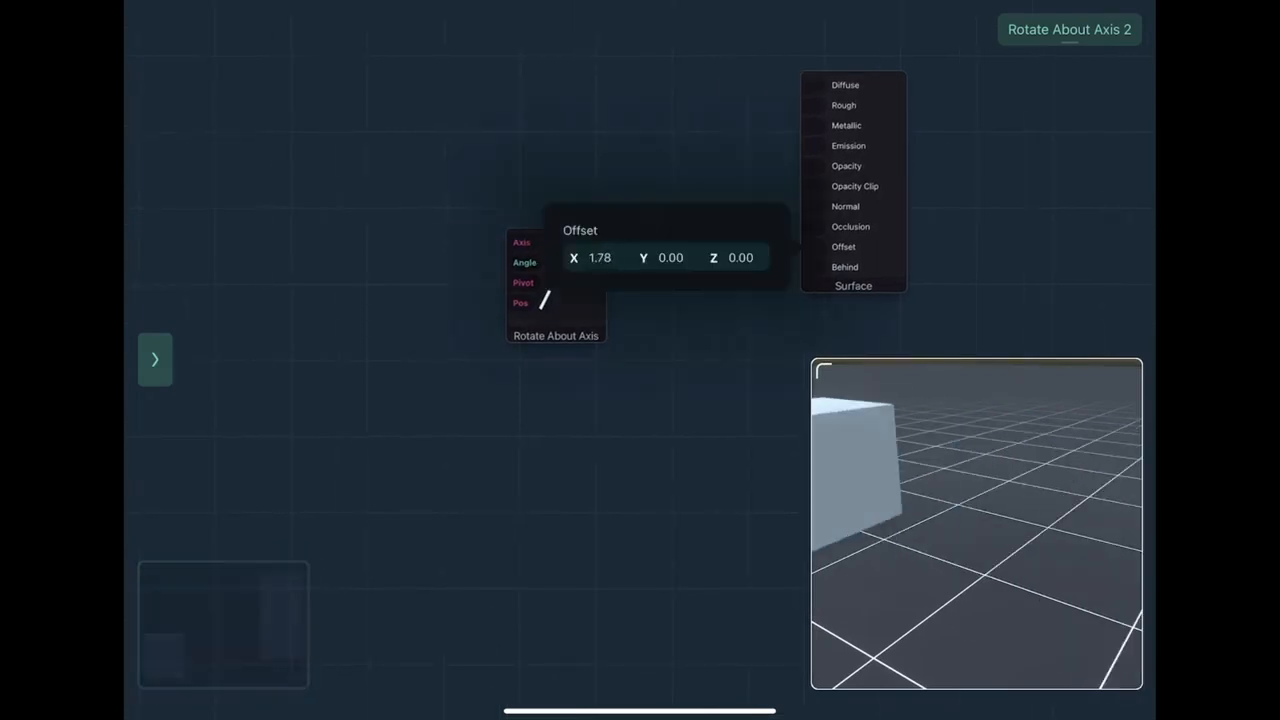
double_click(600, 258)
text(0)
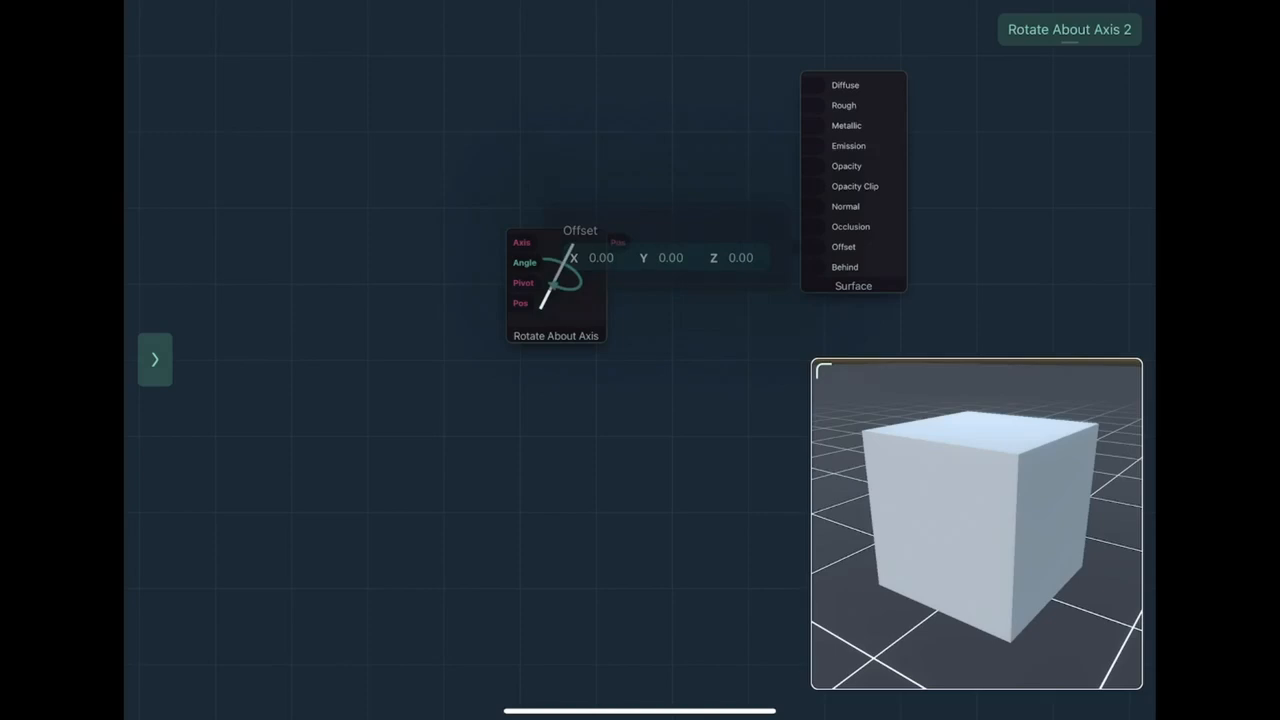
click(450, 400)
drag(556, 280, 440, 260)
scroll(600, 300, down, 3)
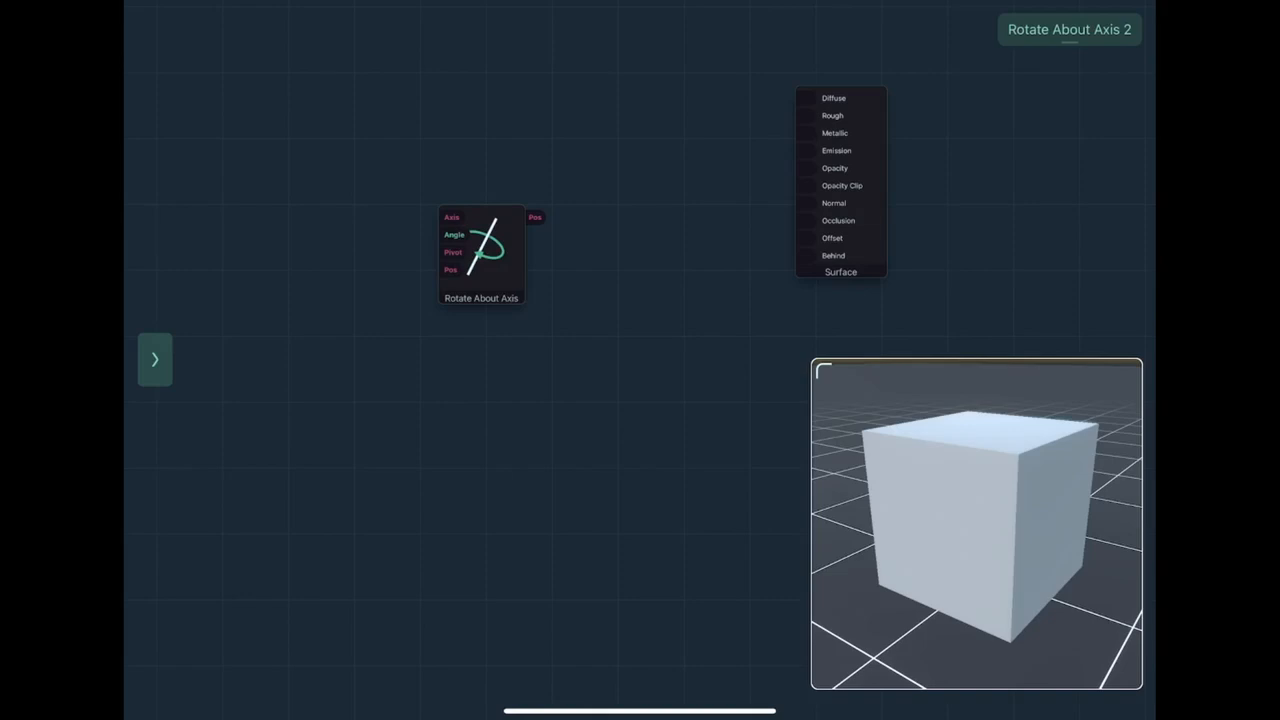
Step: Add Position (Object) and Subtract nodes, placed left and right of the rotate node
double_click(640, 255)
text(po)
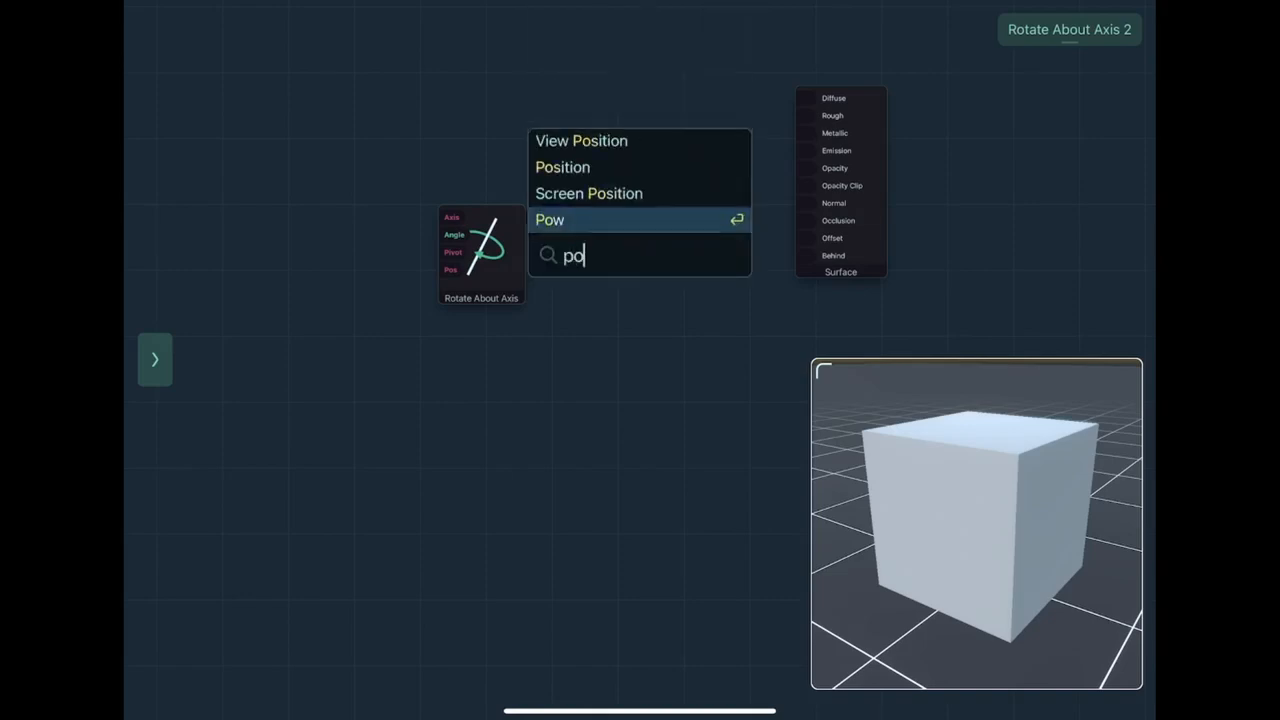
text(s)
key(Up)
key(Return)
drag(640, 383, 328, 320)
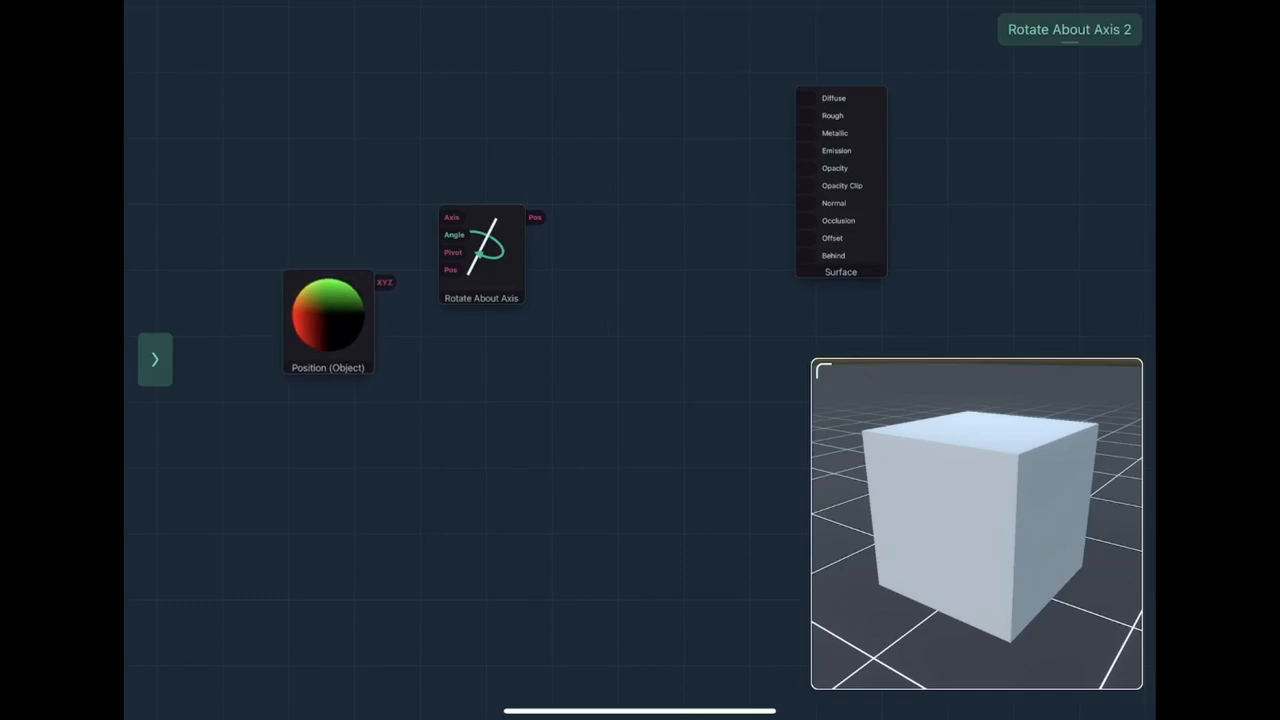
double_click(640, 255)
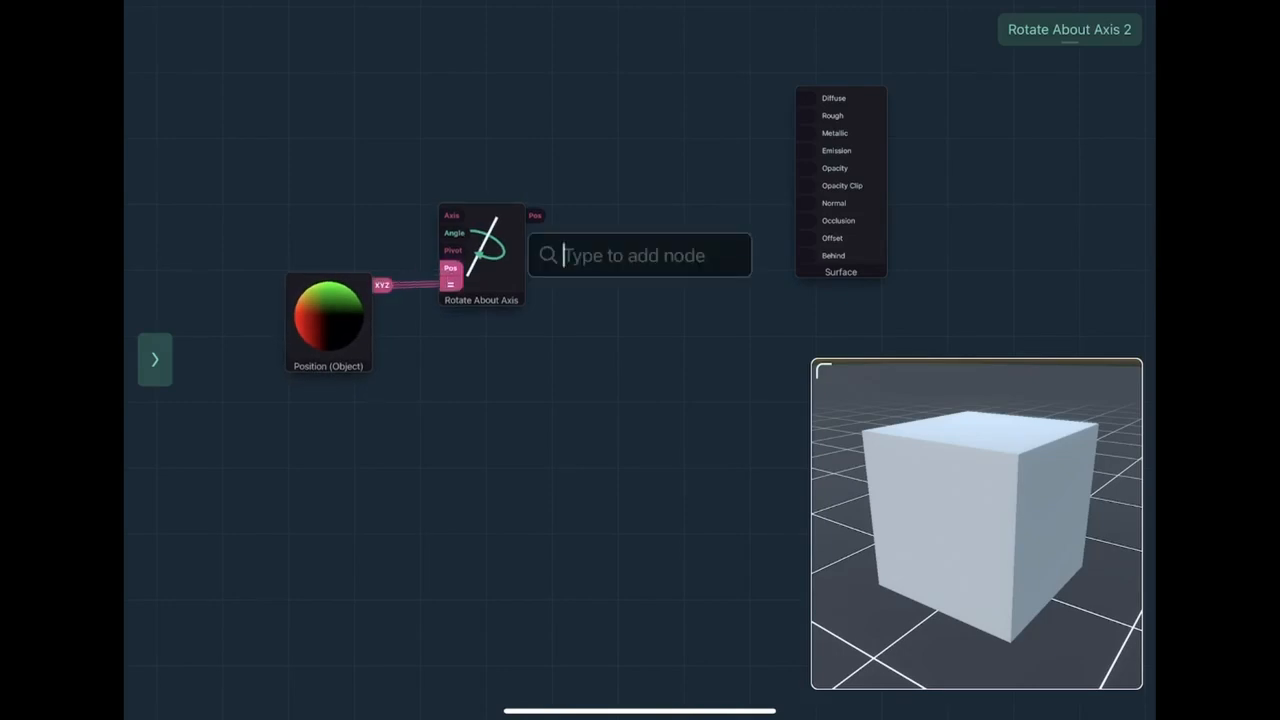
text(sub)
key(Return)
mouse_move(639, 390)
mouse_down()
mouse_move(635, 228)
mouse_move(652, 280)
mouse_up()
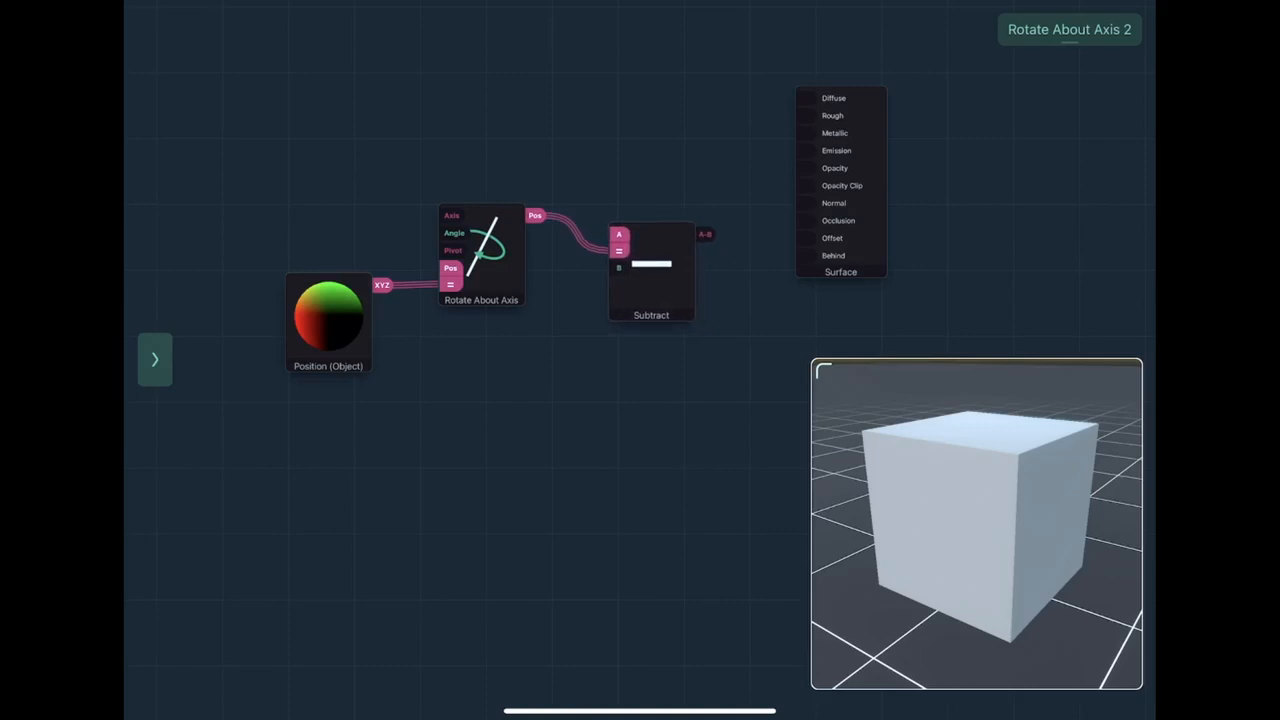
drag(328, 320, 328, 405)
Step: Wire Position into Subtract B and the Subtract result into the Surface Offset
double_click(484, 332)
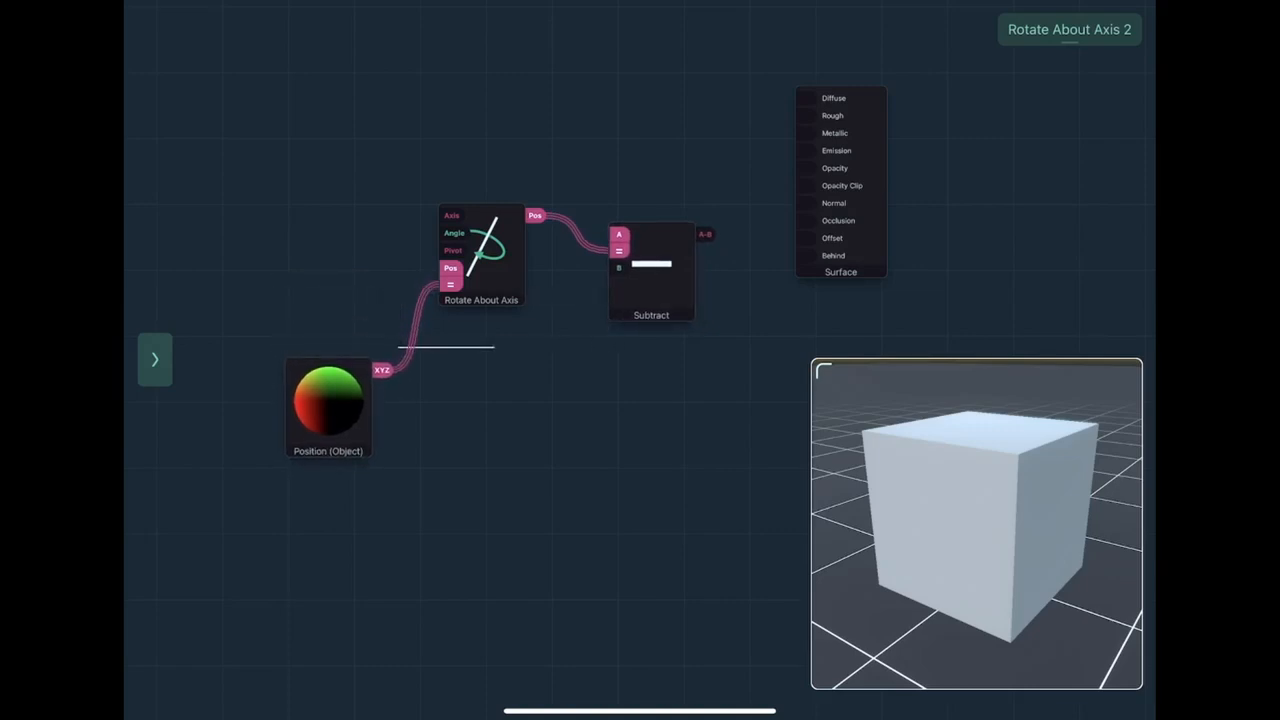
mouse_move(382, 370)
mouse_down()
mouse_move(618, 267)
mouse_move(614, 350)
mouse_up()
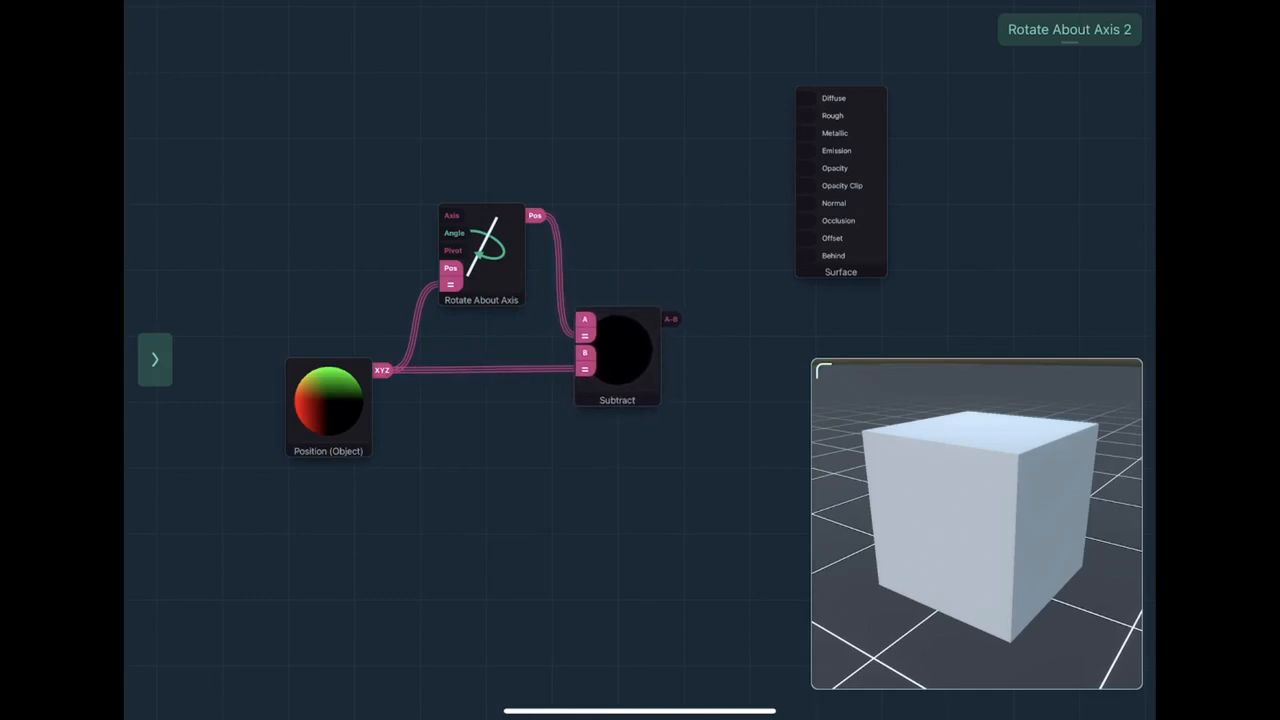
drag(617, 350, 598, 351)
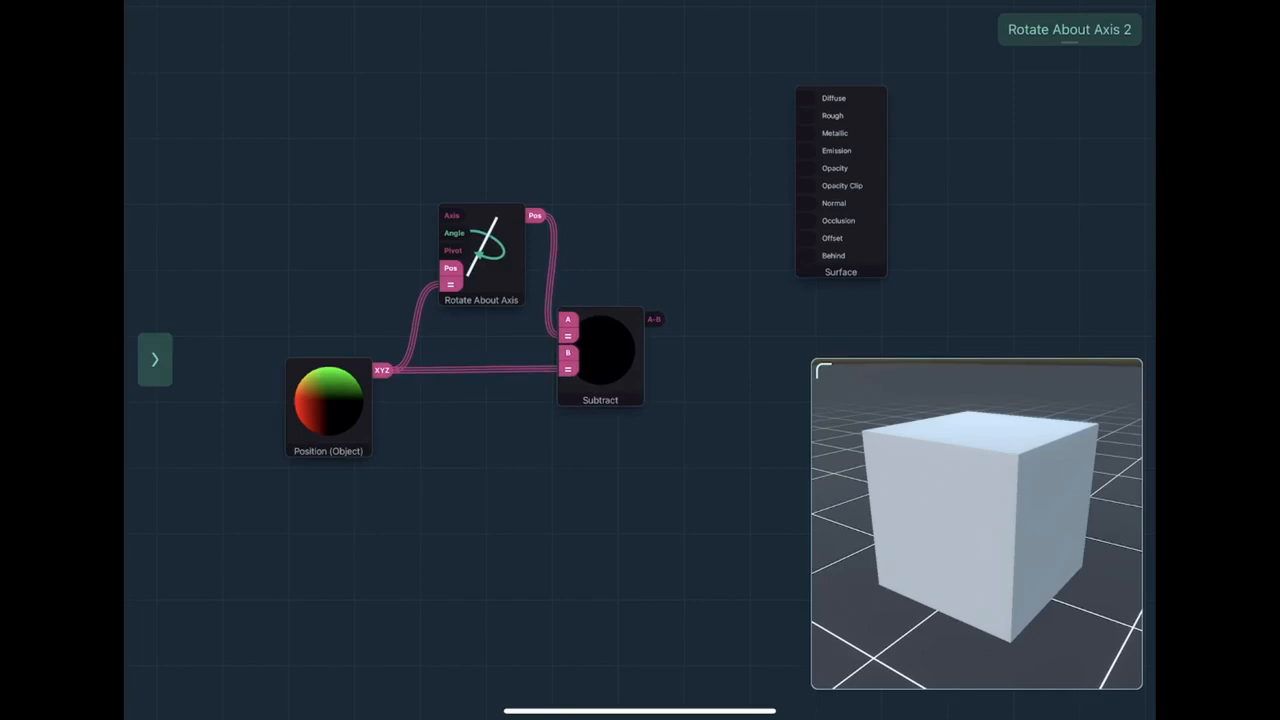
scroll(480, 330, down, 2)
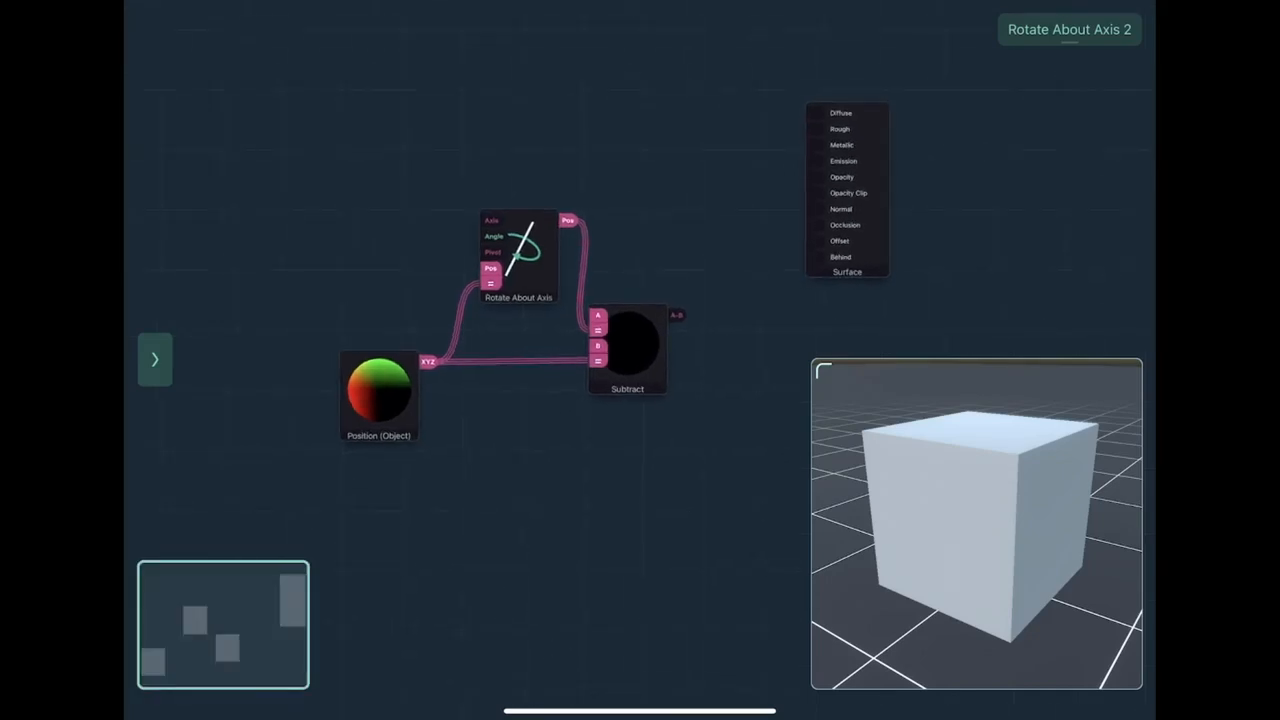
mouse_move(627, 345)
mouse_down()
mouse_move(725, 285)
mouse_move(612, 345)
mouse_move(660, 278)
mouse_up()
click(816, 241)
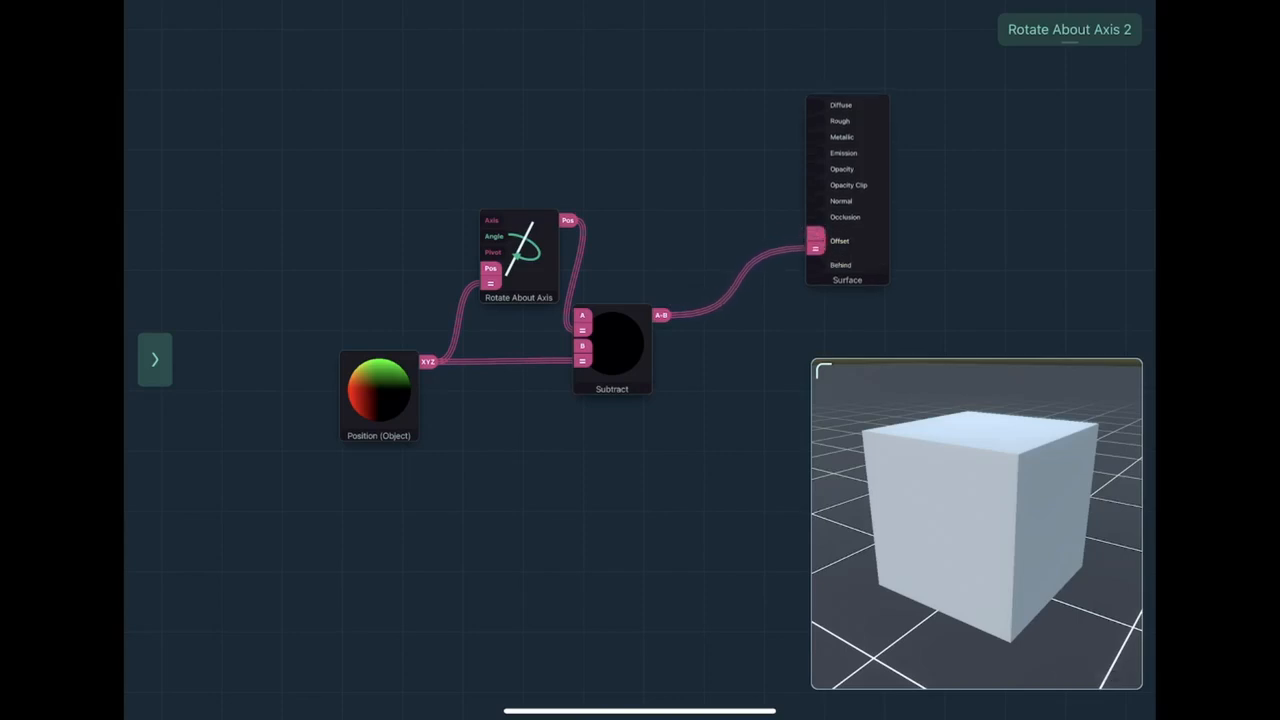
Step: Scrub the Rotate About Axis angle to about 24.75 to turn the cube
drag(480, 480, 530, 468)
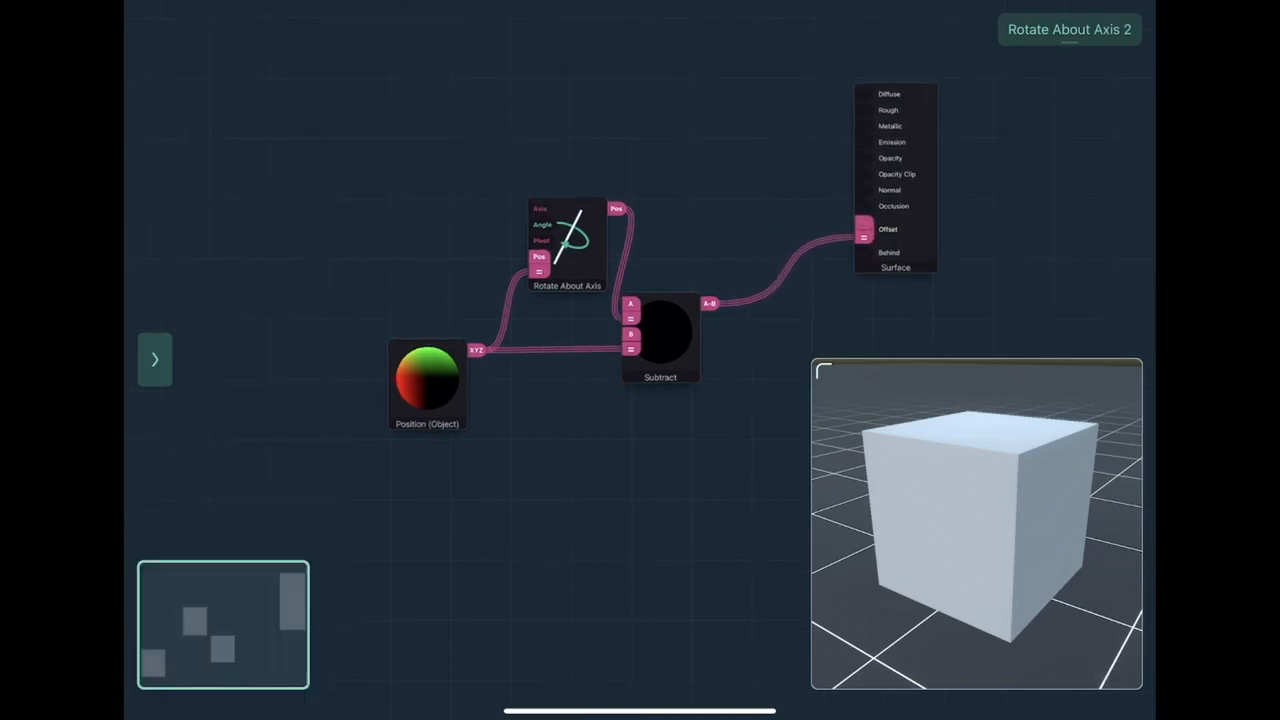
click(540, 209)
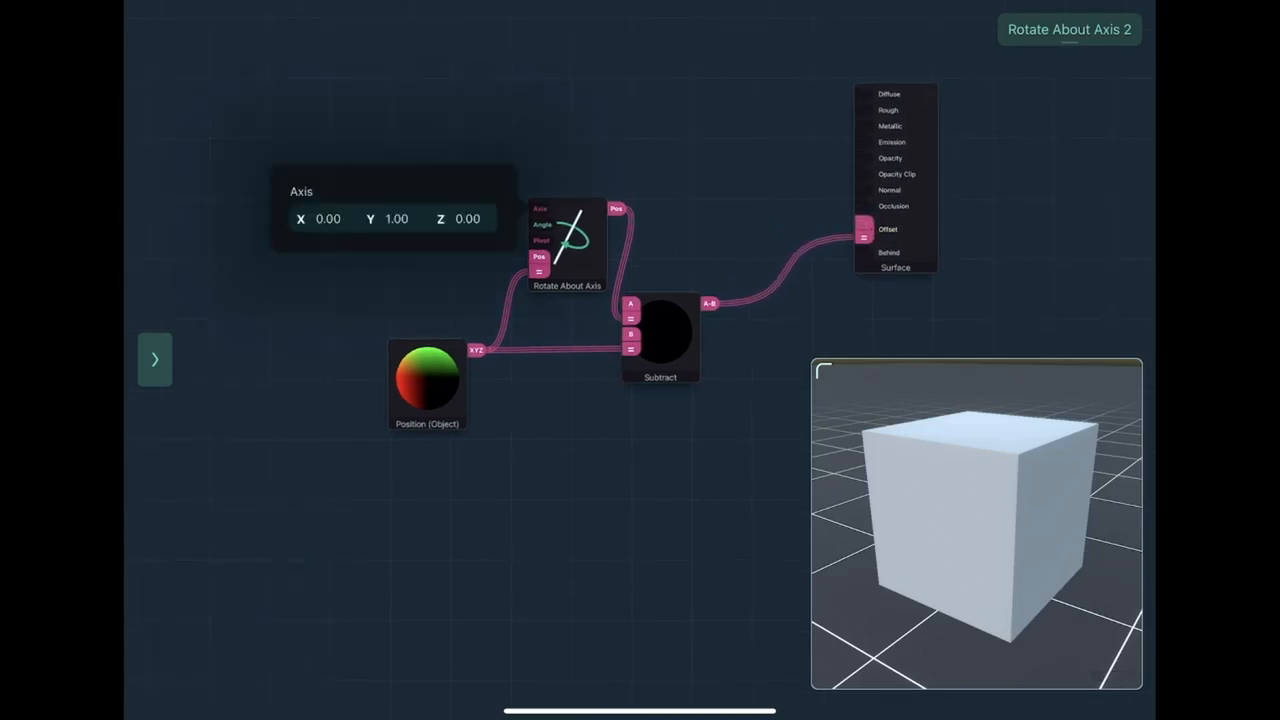
click(542, 224)
mouse_move(430, 224)
mouse_down()
mouse_move(400, 224)
mouse_move(440, 224)
mouse_up()
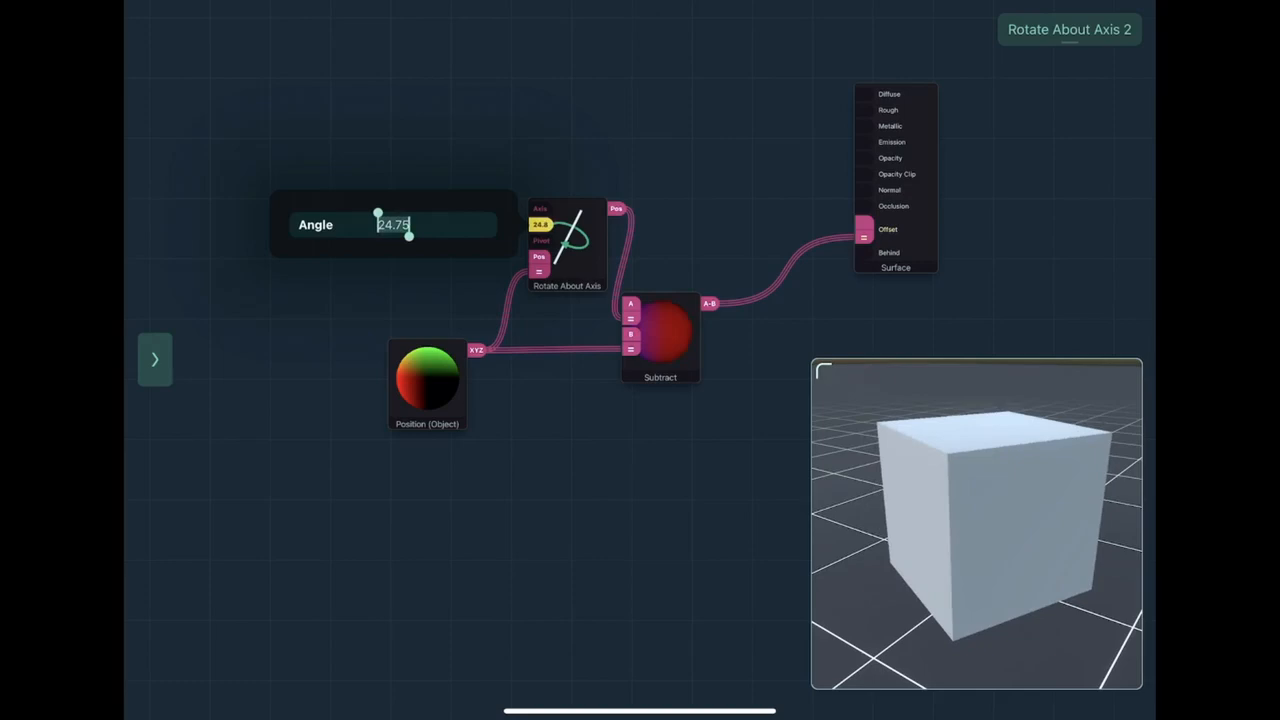
Step: Add Time and Multiply nodes and arrange them at the upper left
double_click(640, 150)
text(time)
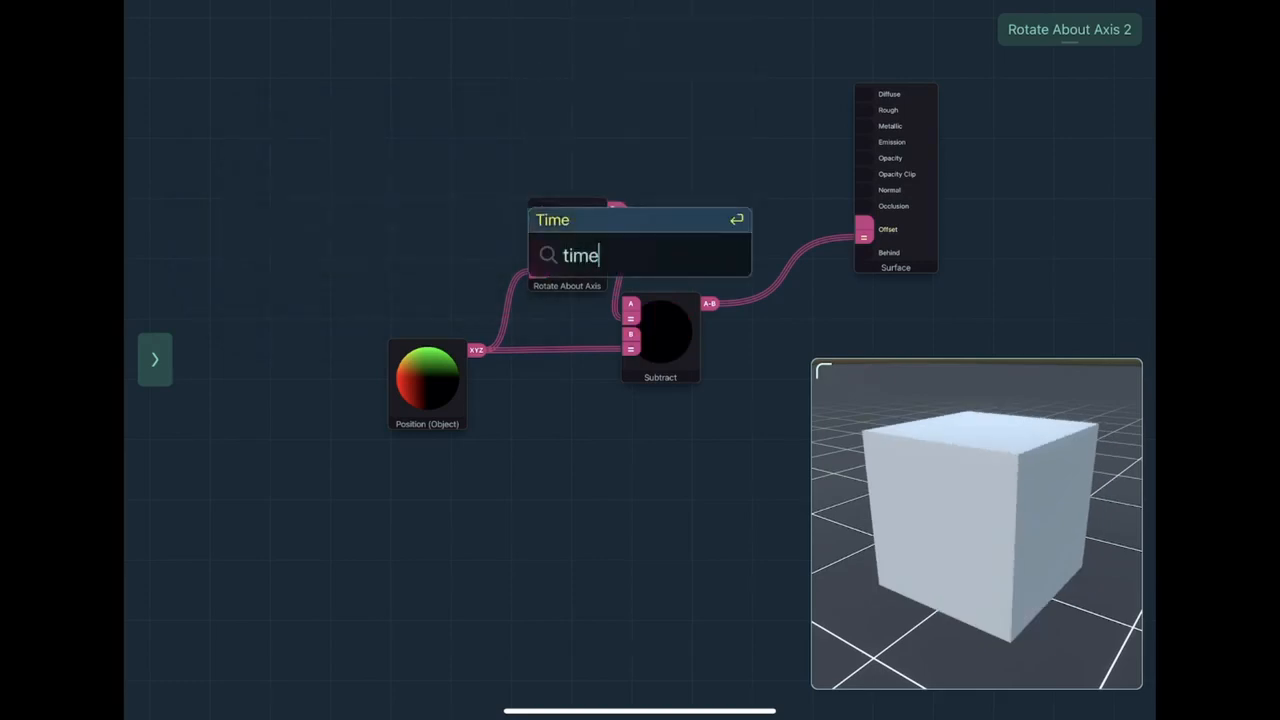
key(Return)
drag(650, 400, 280, 245)
drag(500, 500, 570, 510)
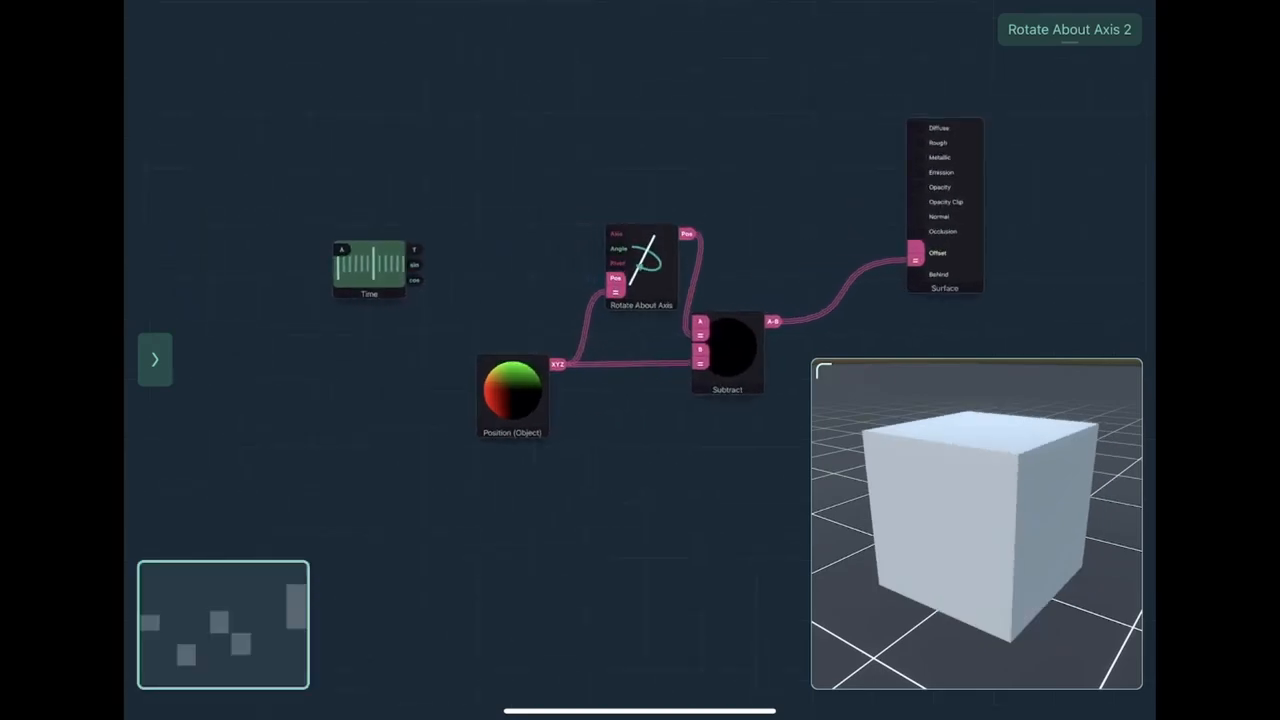
double_click(640, 390)
text(m)
key(Return)
mouse_move(639, 390)
mouse_down()
mouse_move(483, 250)
mouse_move(420, 212)
mouse_up()
Step: Set Multiply B to 90 and connect the Multiply result to the rotation Angle
click(456, 235)
text(90)
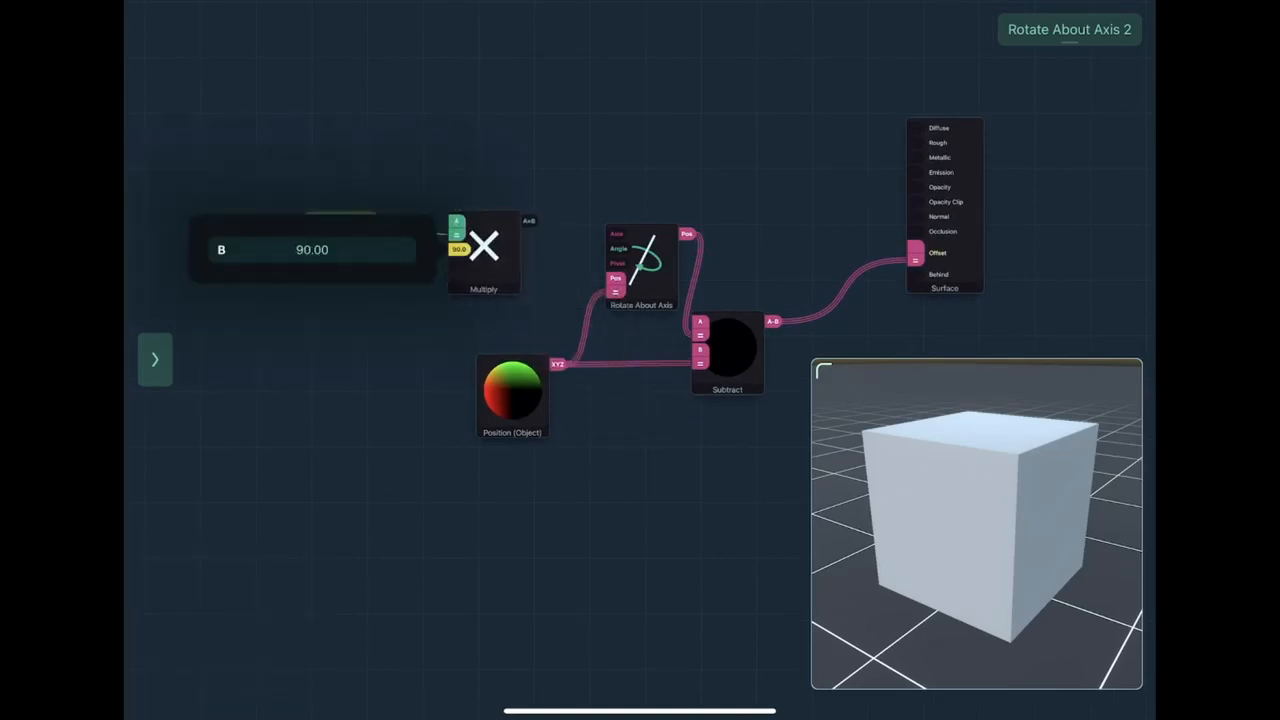
key(Return)
drag(598, 240, 618, 247)
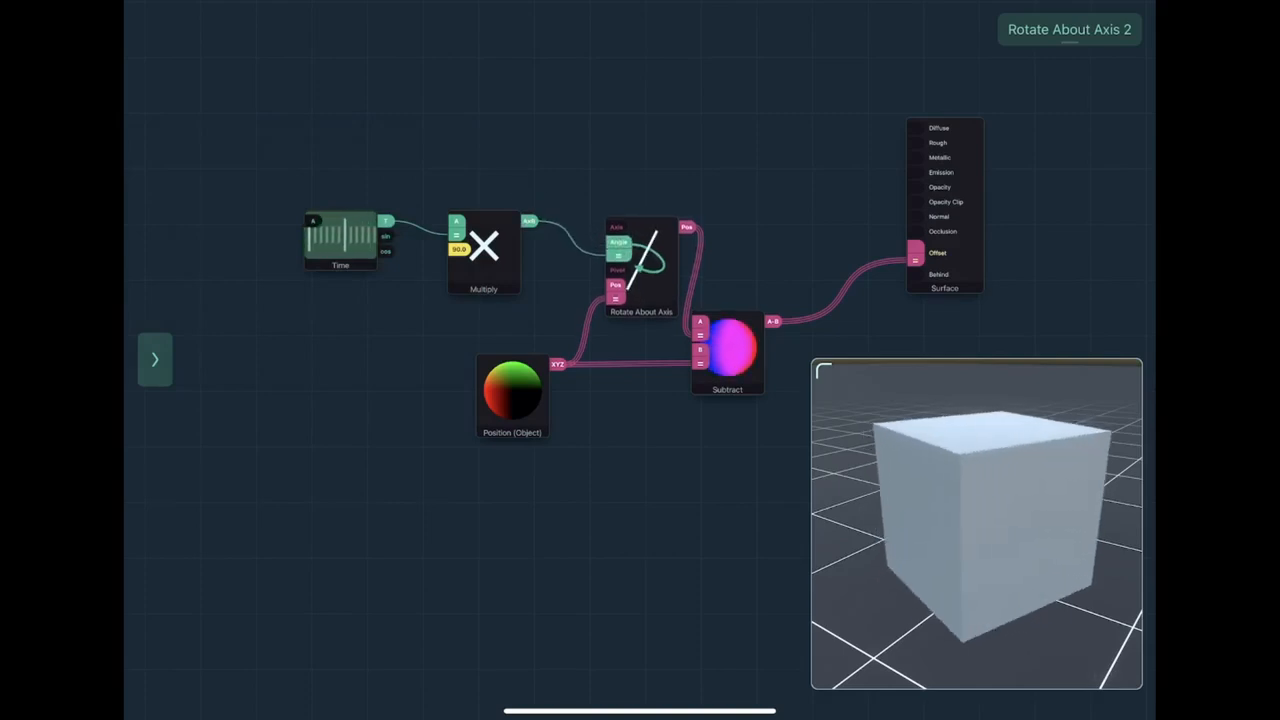
click(618, 228)
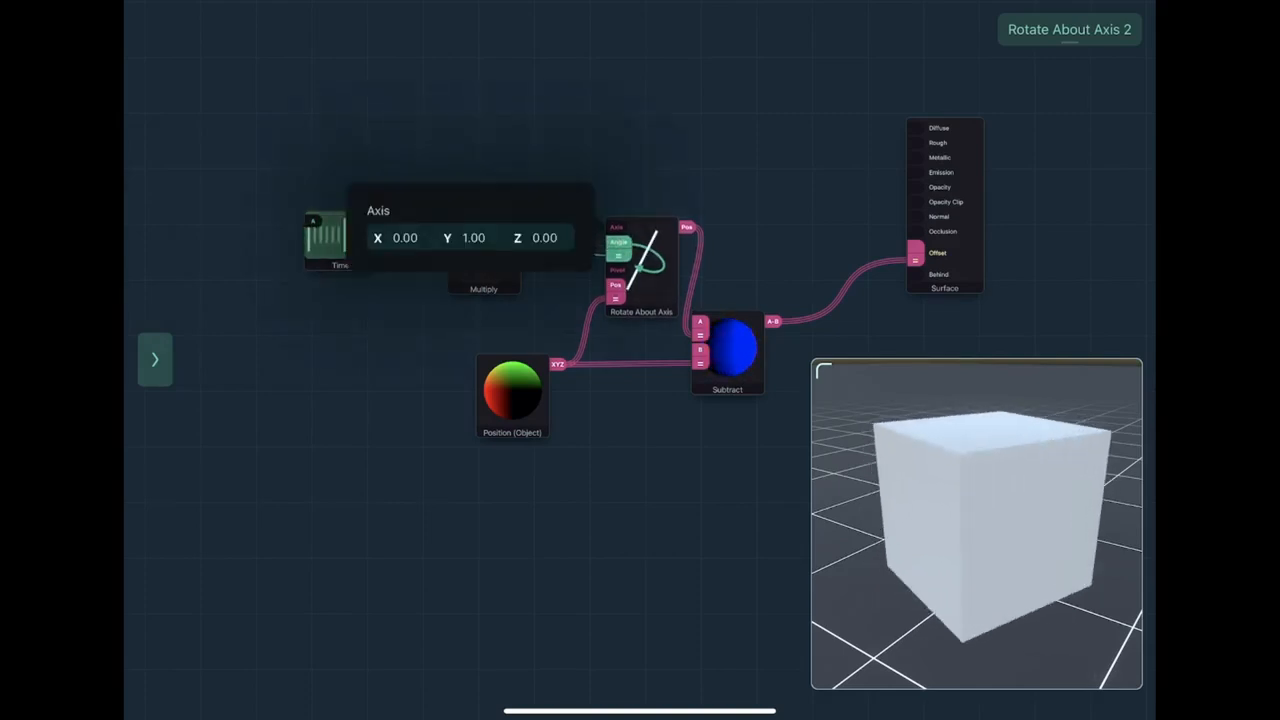
double_click(406, 237)
text(1)
key(Tab)
key(Tab)
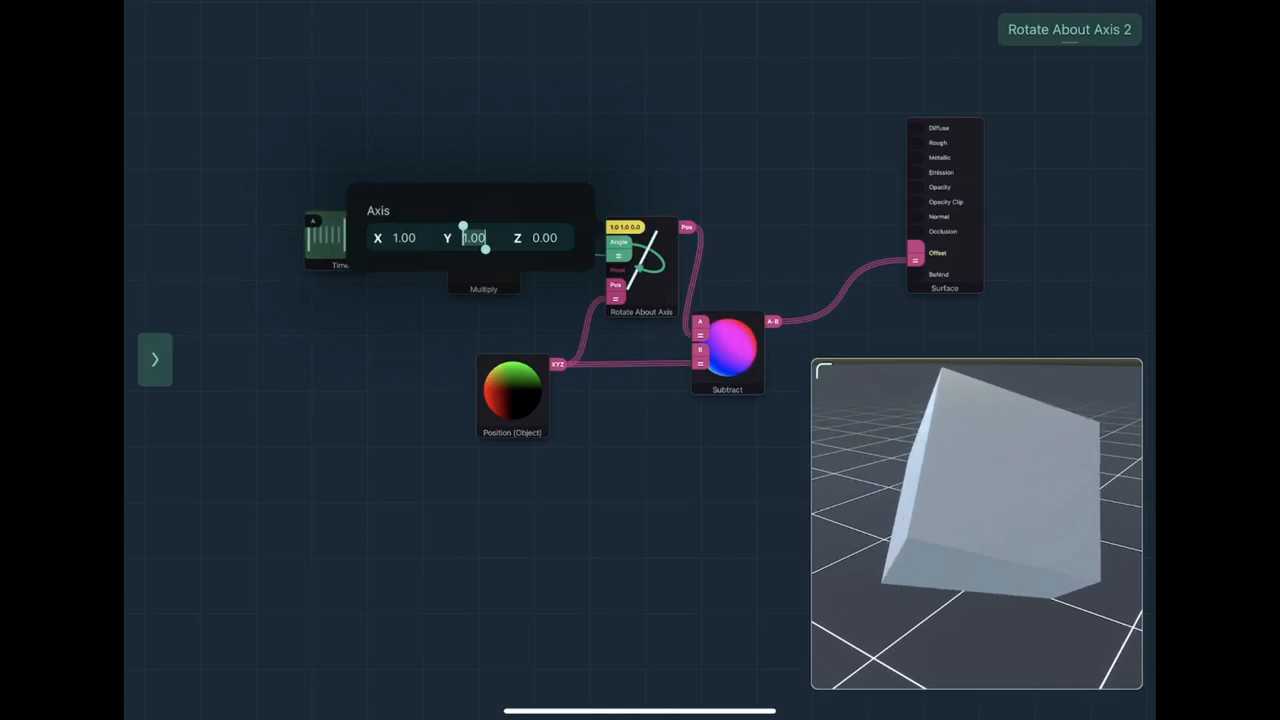
text(1)
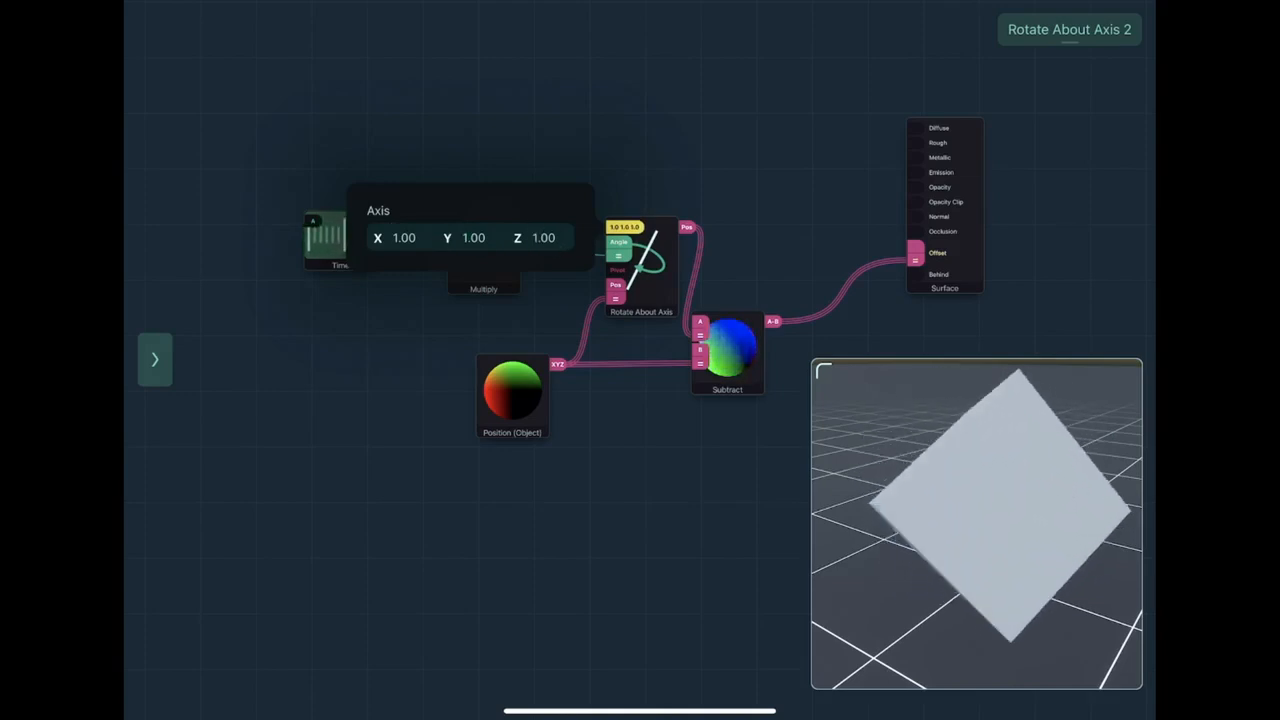
double_click(404, 237)
text(0)
key(Tab)
key(Tab)
text(2)
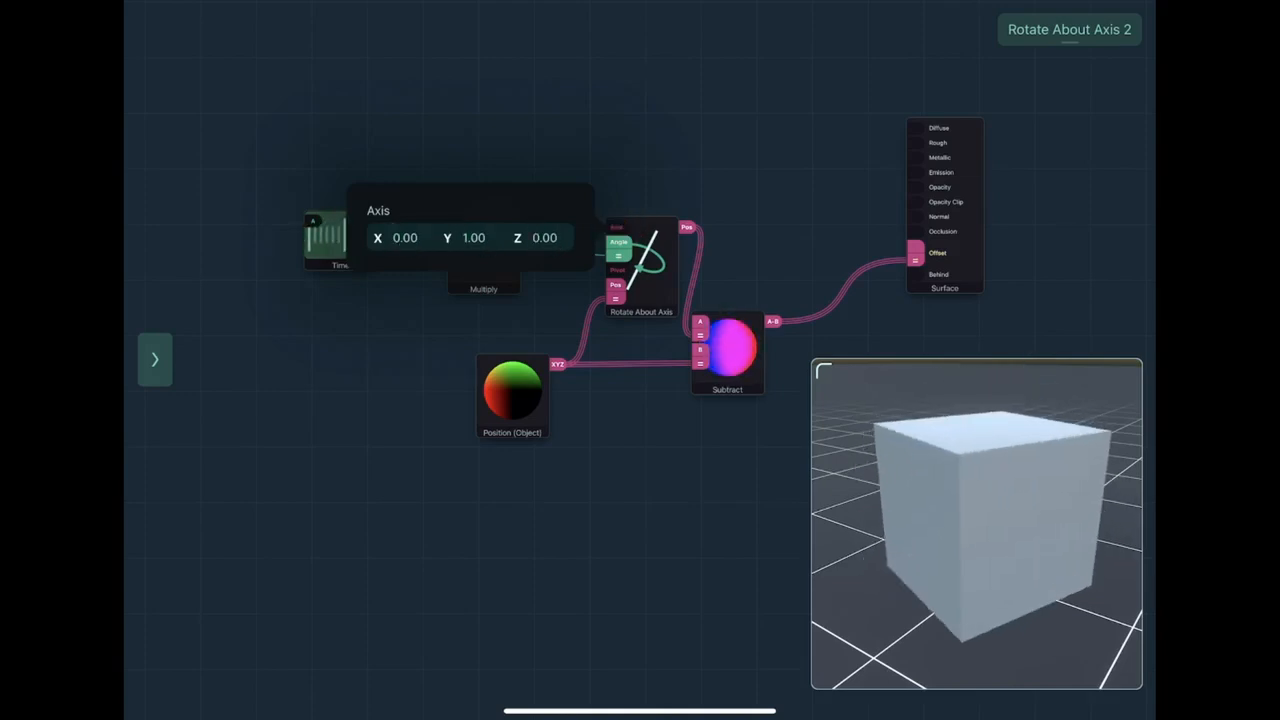
key(Return)
scroll(640, 300, down, 3)
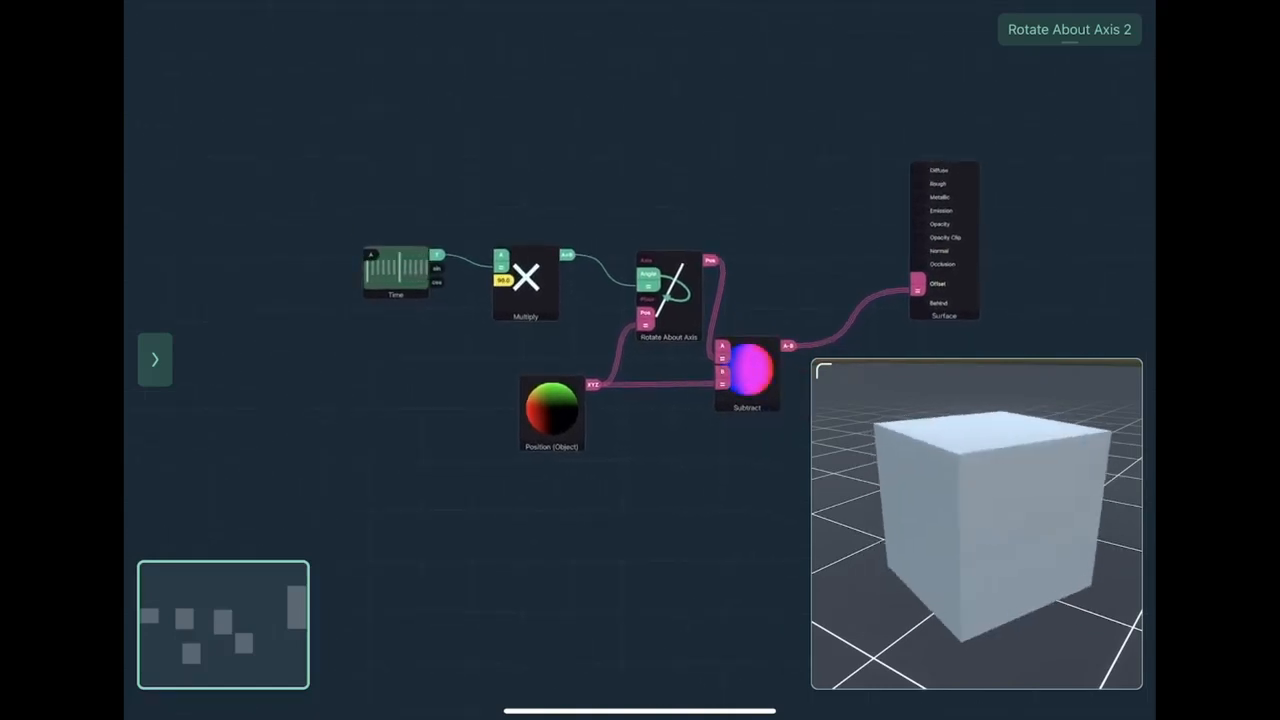
Step: Add an Add node and move it above the existing graph
double_click(600, 230)
text(mul)
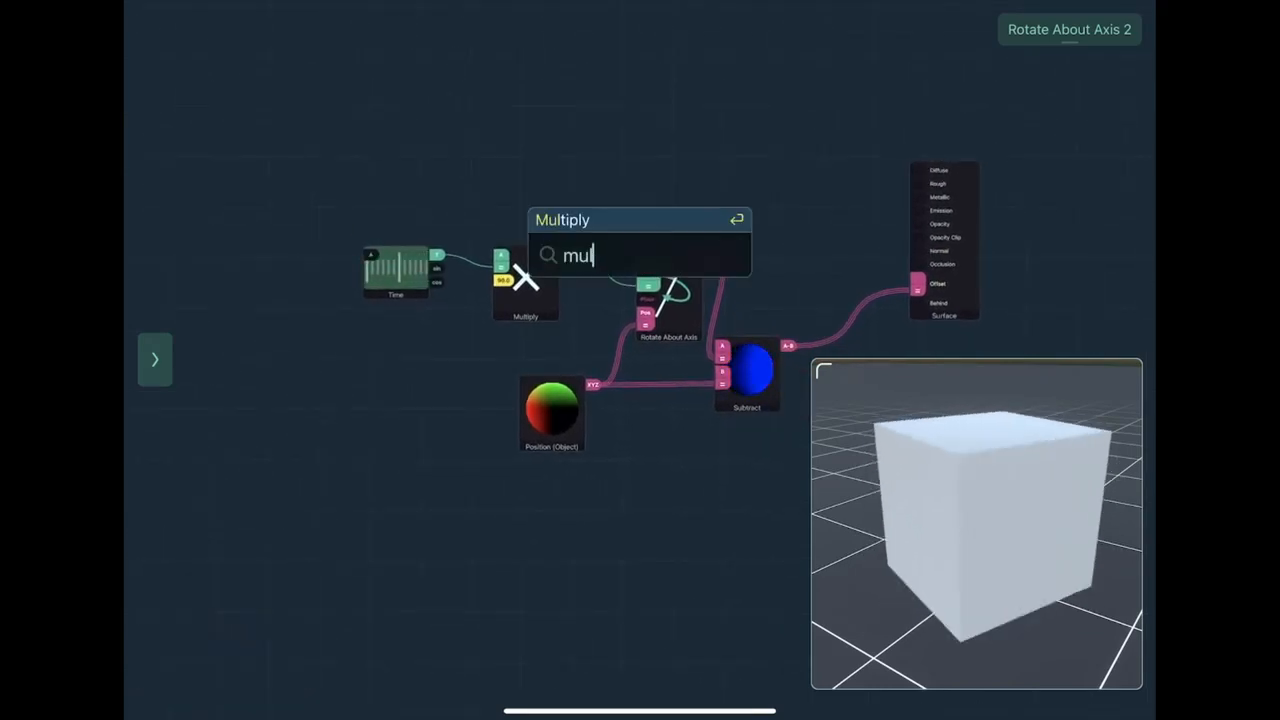
key(BackSpace)
key(BackSpace)
key(BackSpace)
text(ad)
key(Return)
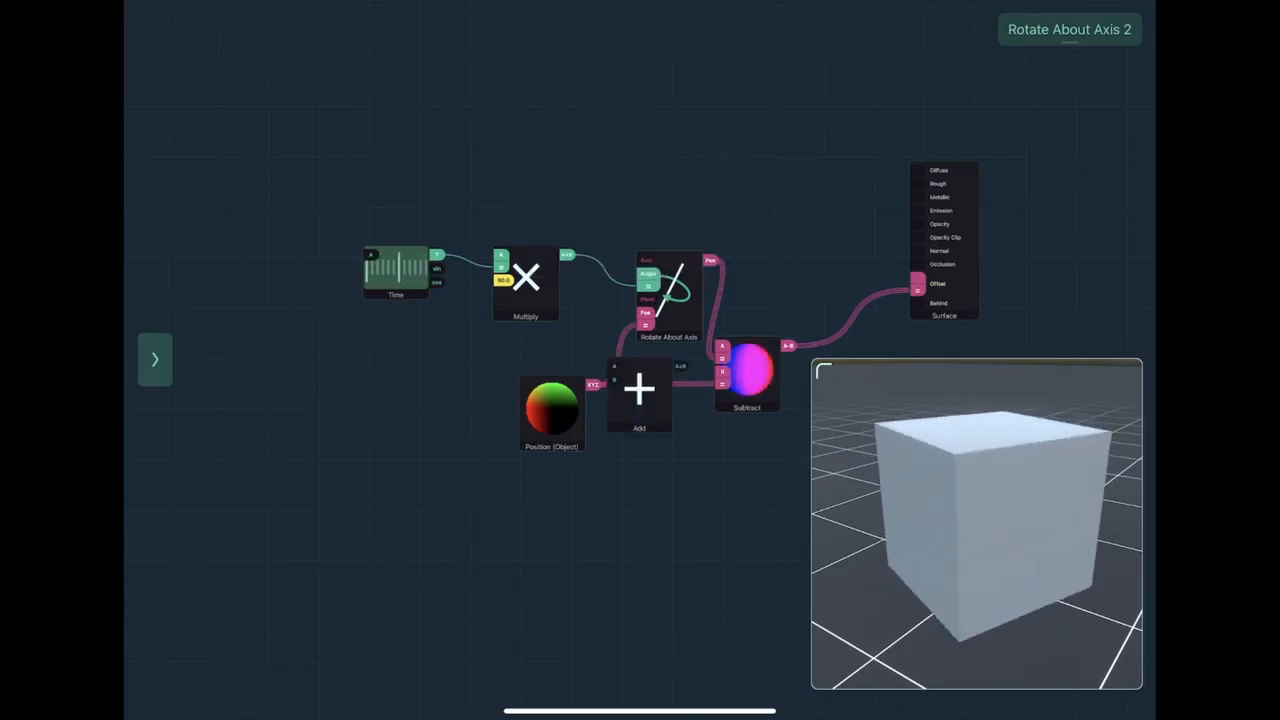
drag(629, 380, 643, 135)
Step: Add Position (Object) and Split nodes at the top left and connect Position into Split
double_click(640, 255)
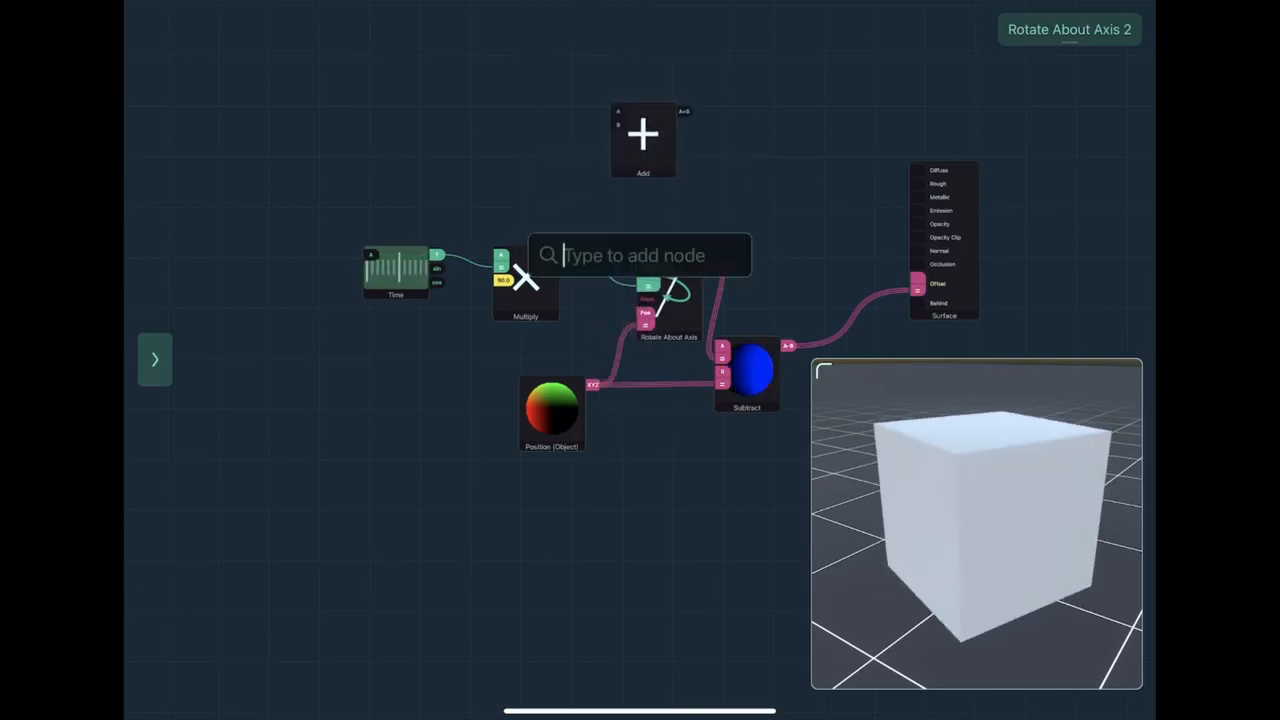
text(pos)
key(Down)
key(Return)
drag(640, 395, 322, 105)
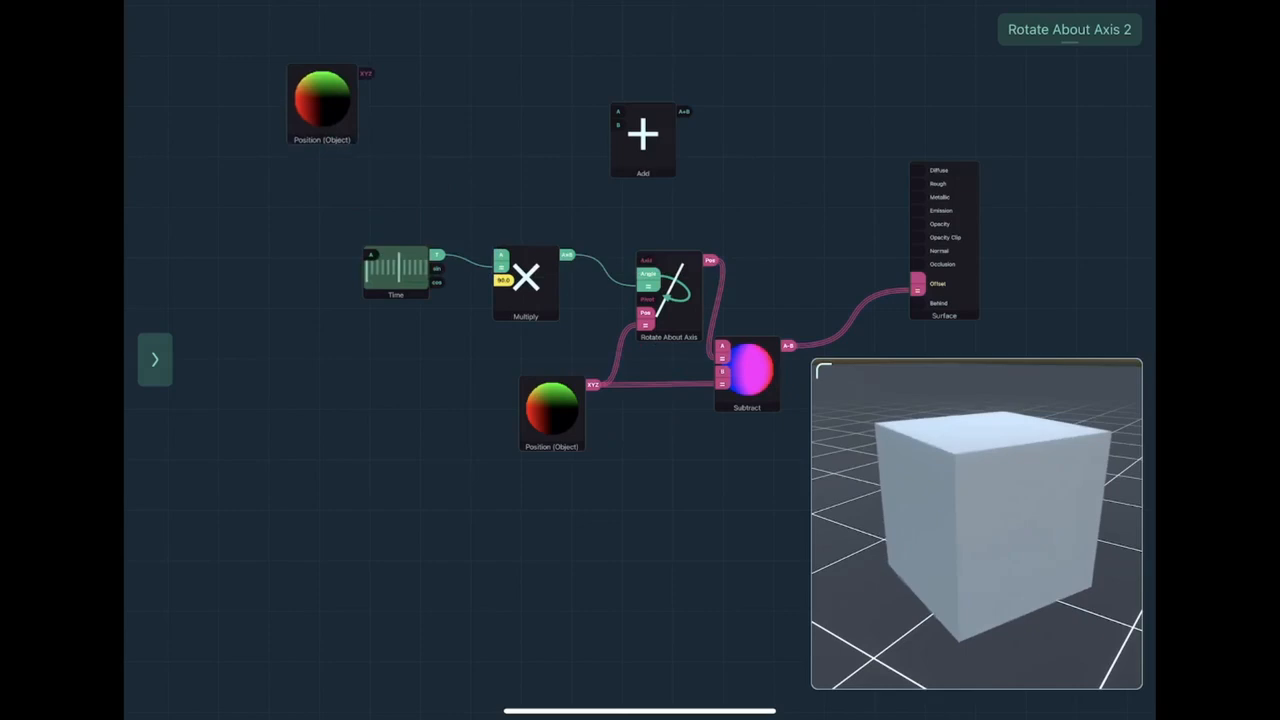
double_click(640, 255)
text(split)
key(Return)
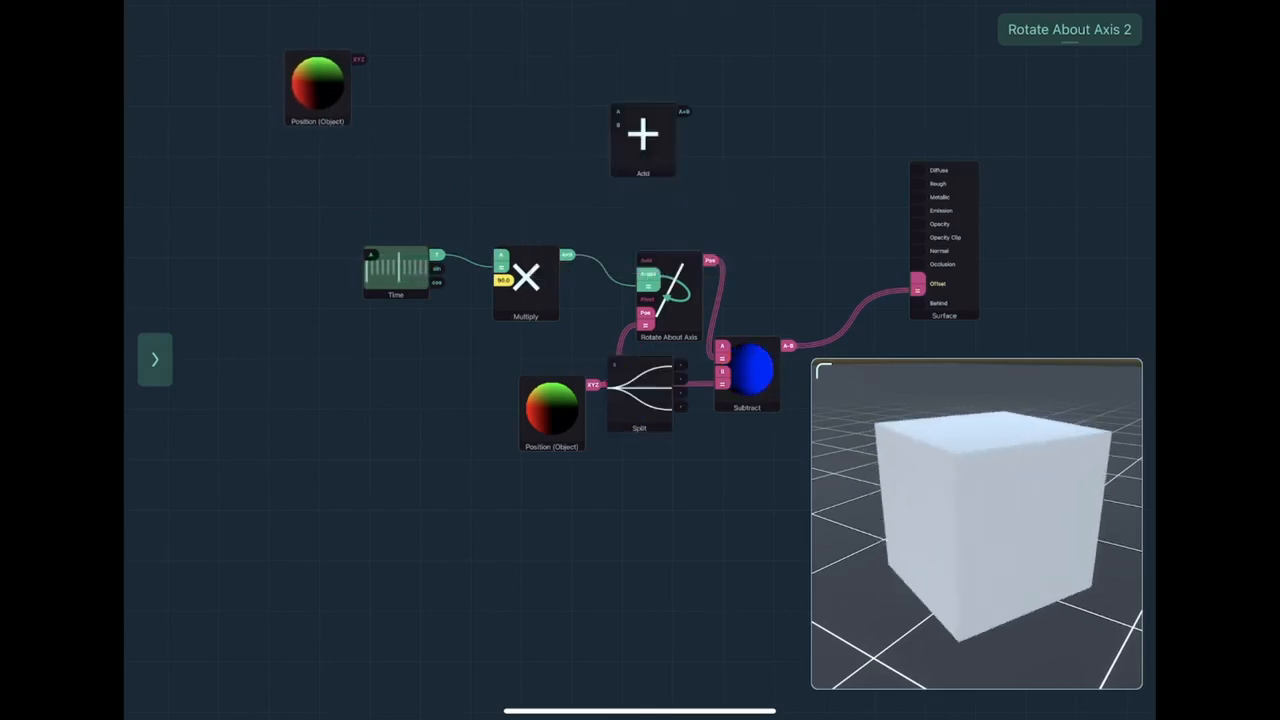
drag(639, 400, 450, 95)
drag(360, 60, 420, 95)
mouse_move(500, 520)
mouse_down()
mouse_move(470, 535)
mouse_move(485, 527)
mouse_up()
Step: Add a second Multiply node and feed the Split Y output into its A input
double_click(640, 255)
text(m)
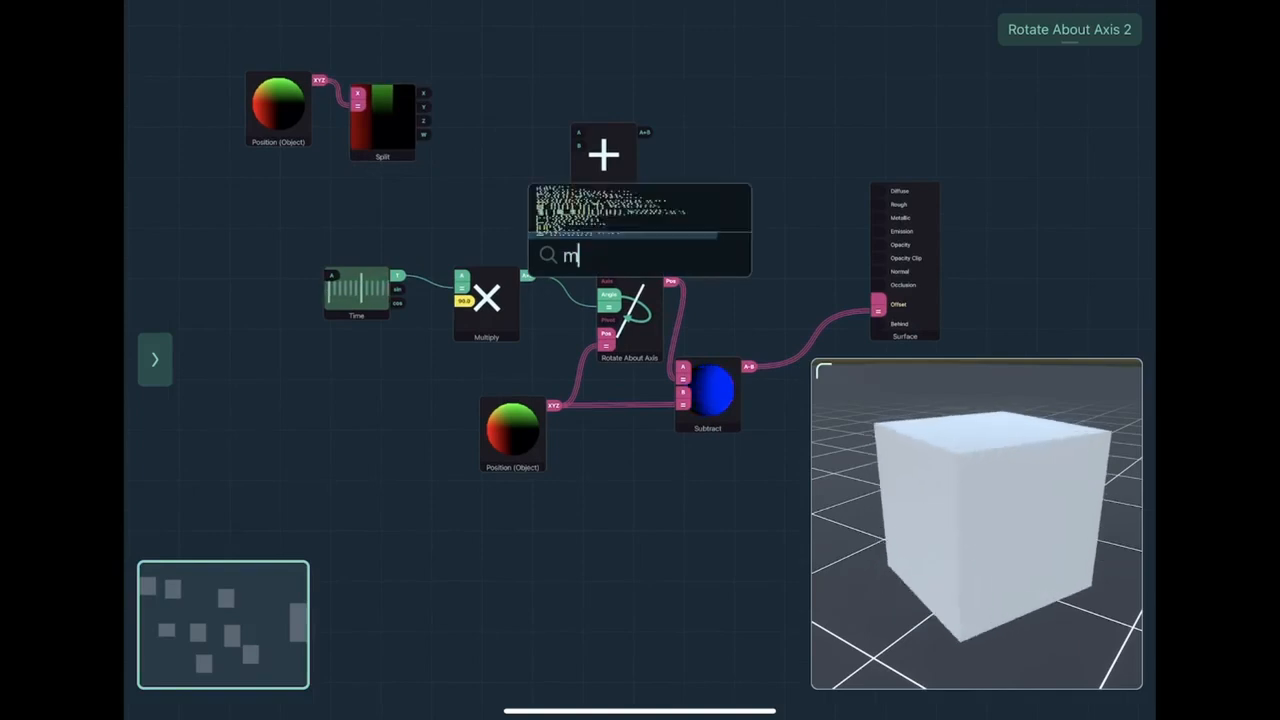
text(ul)
key(Return)
drag(640, 380, 552, 70)
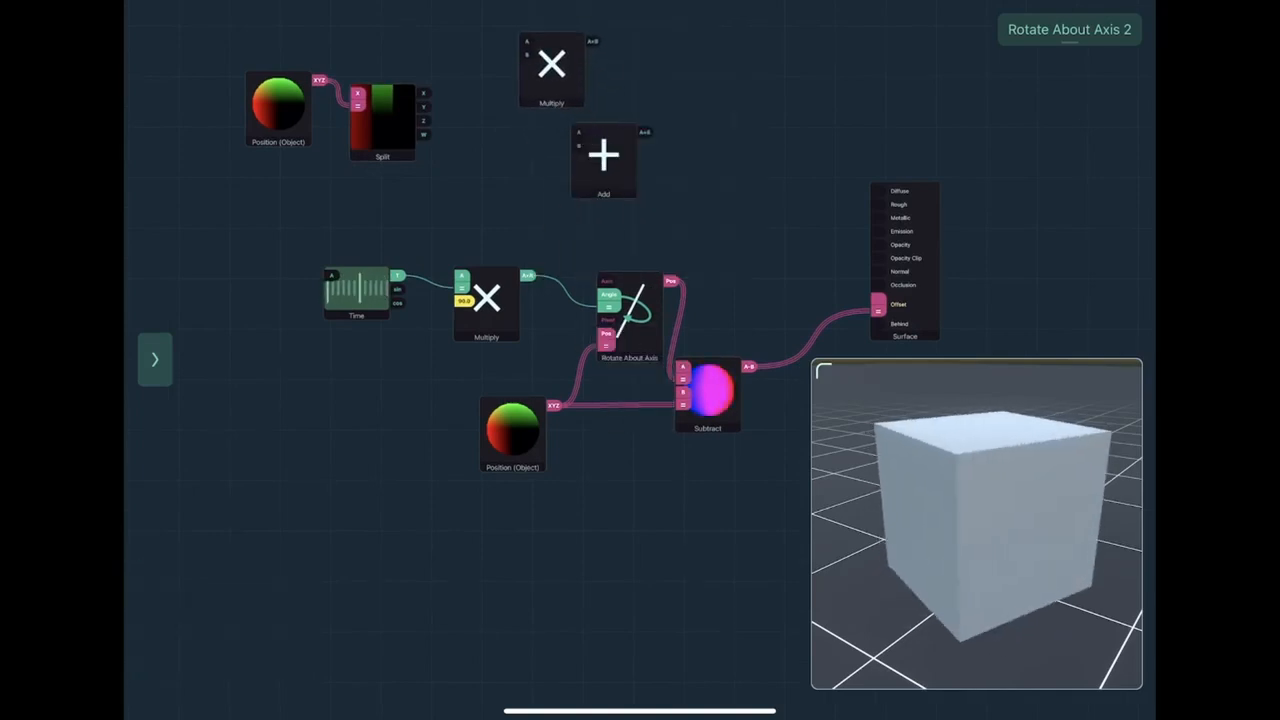
drag(424, 105, 528, 45)
drag(450, 500, 458, 560)
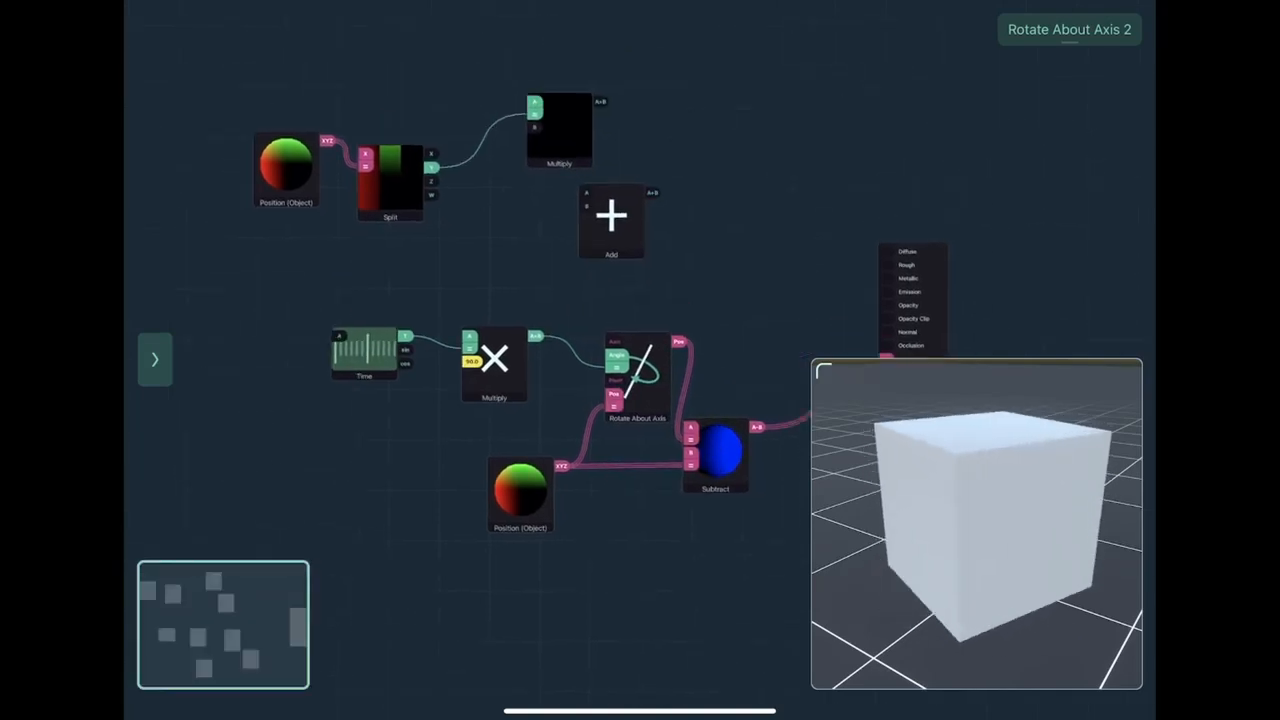
drag(700, 400, 688, 418)
Step: Feed both Multiply results into Add and connect the Add result to the rotation Angle
drag(590, 120, 575, 215)
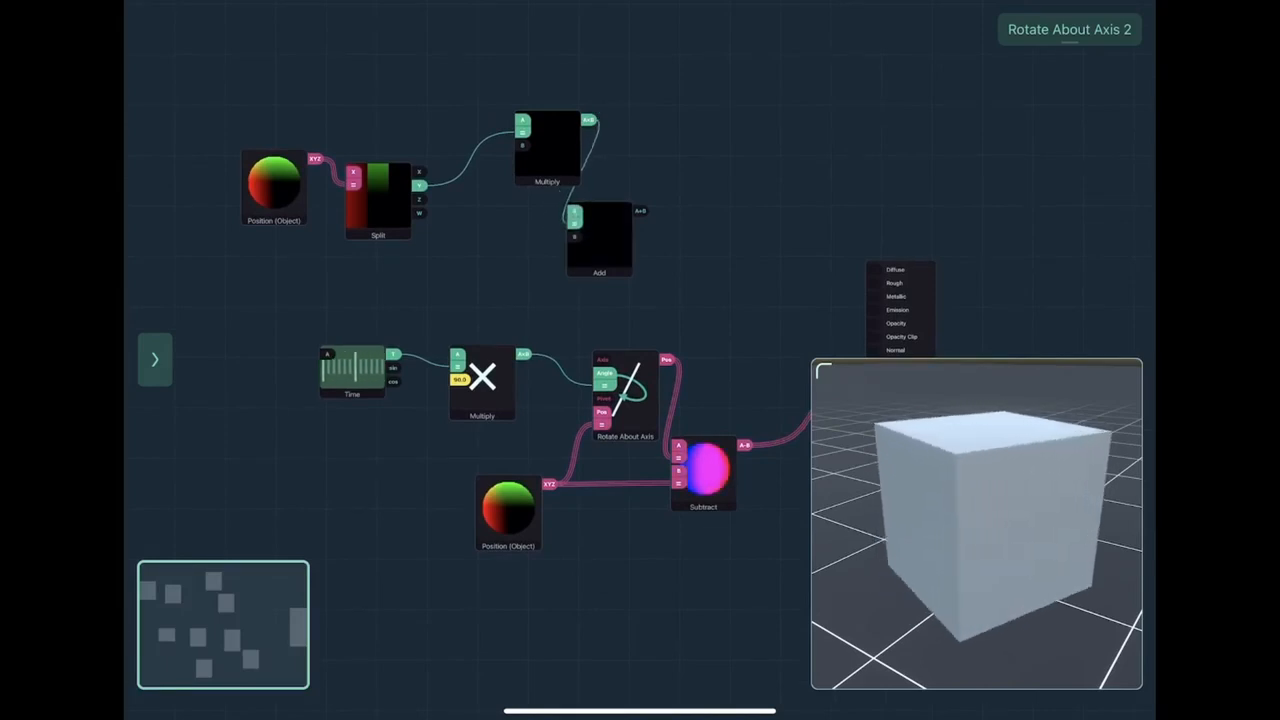
drag(524, 356, 575, 245)
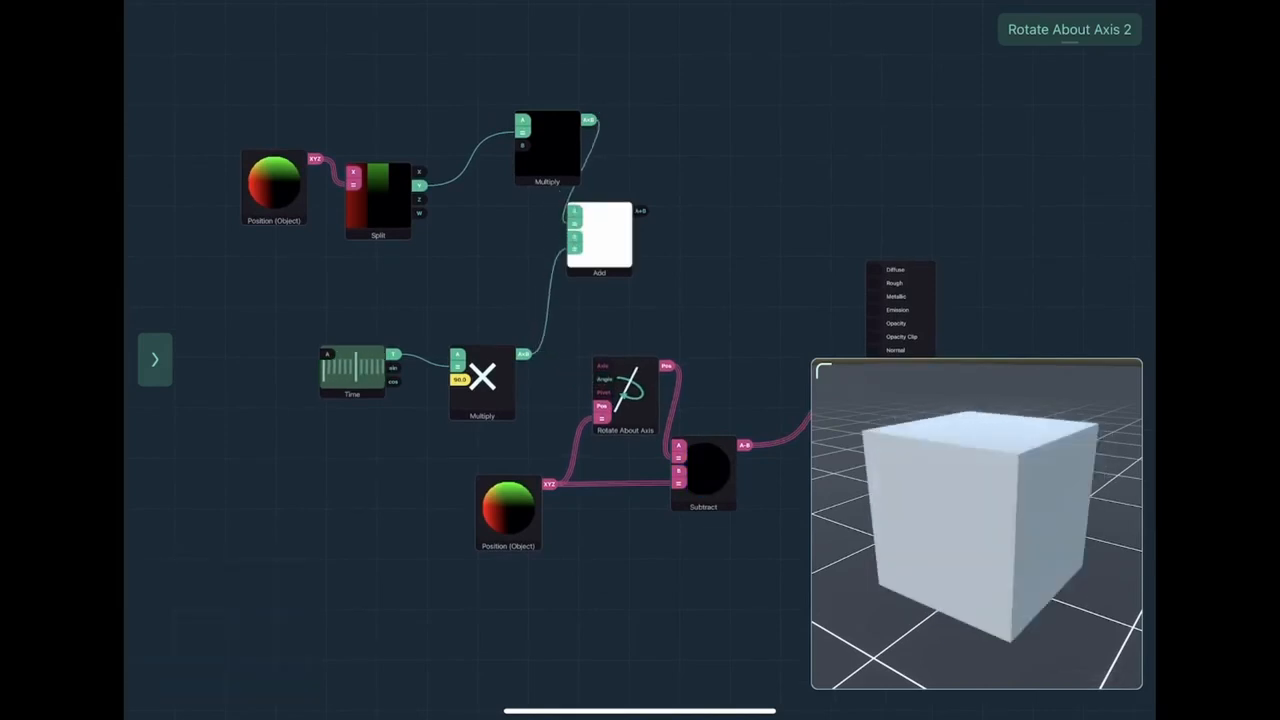
drag(642, 212, 604, 380)
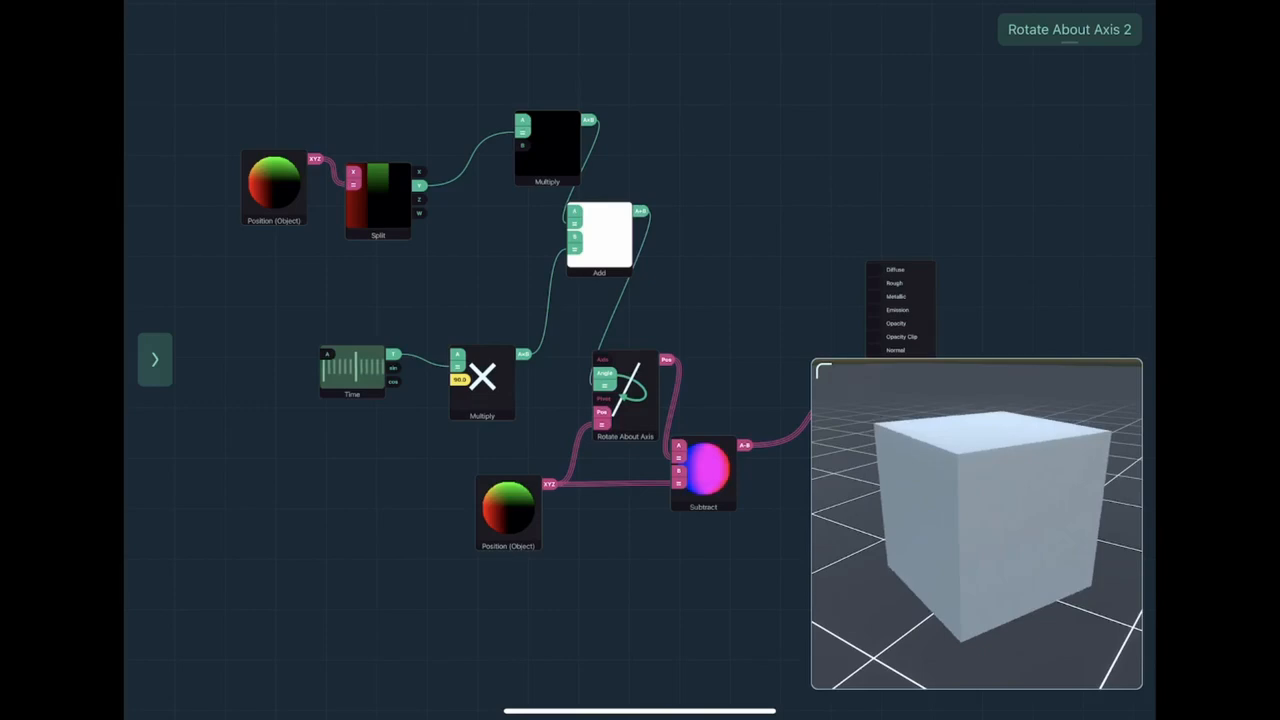
Step: Raise the top Multiply B value to about 197, twisting the cube along its height
click(522, 145)
drag(380, 145, 505, 145)
mouse_move(900, 500)
mouse_down()
mouse_move(1000, 560)
mouse_move(975, 600)
mouse_move(975, 520)
mouse_up()
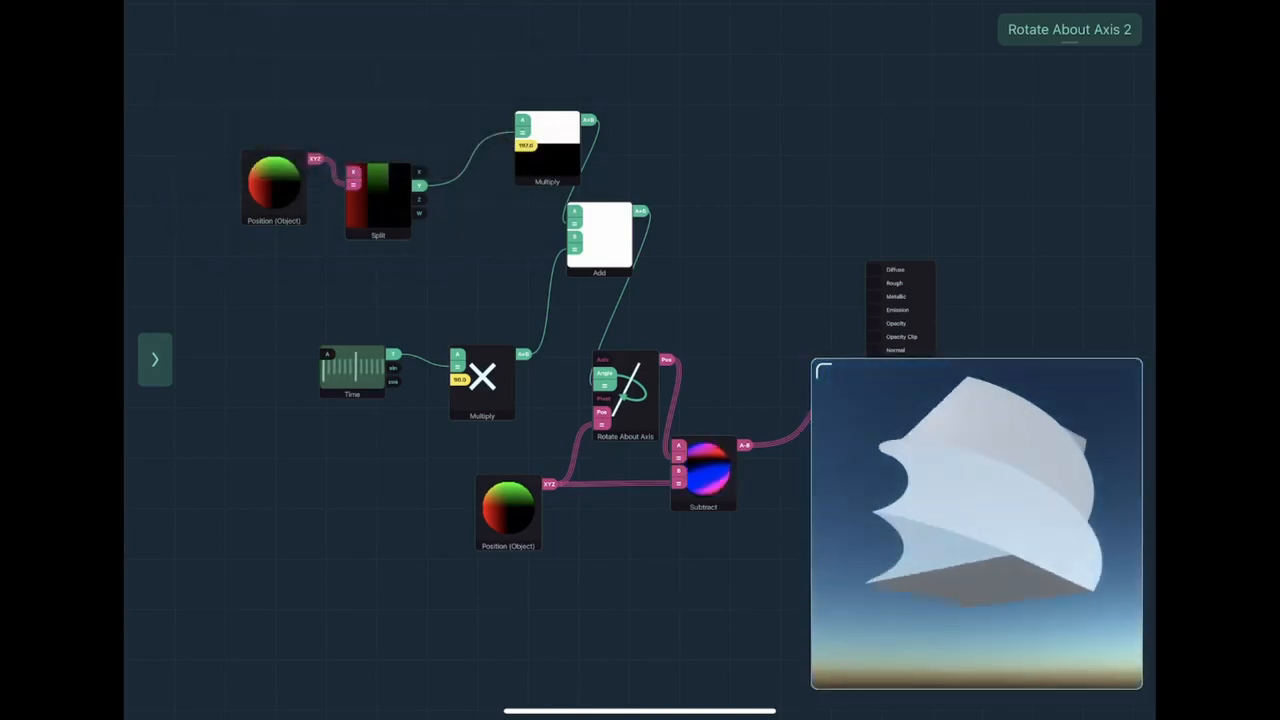
mouse_move(975, 580)
mouse_down()
mouse_move(975, 480)
mouse_move(975, 560)
mouse_up()
drag(500, 500, 462, 390)
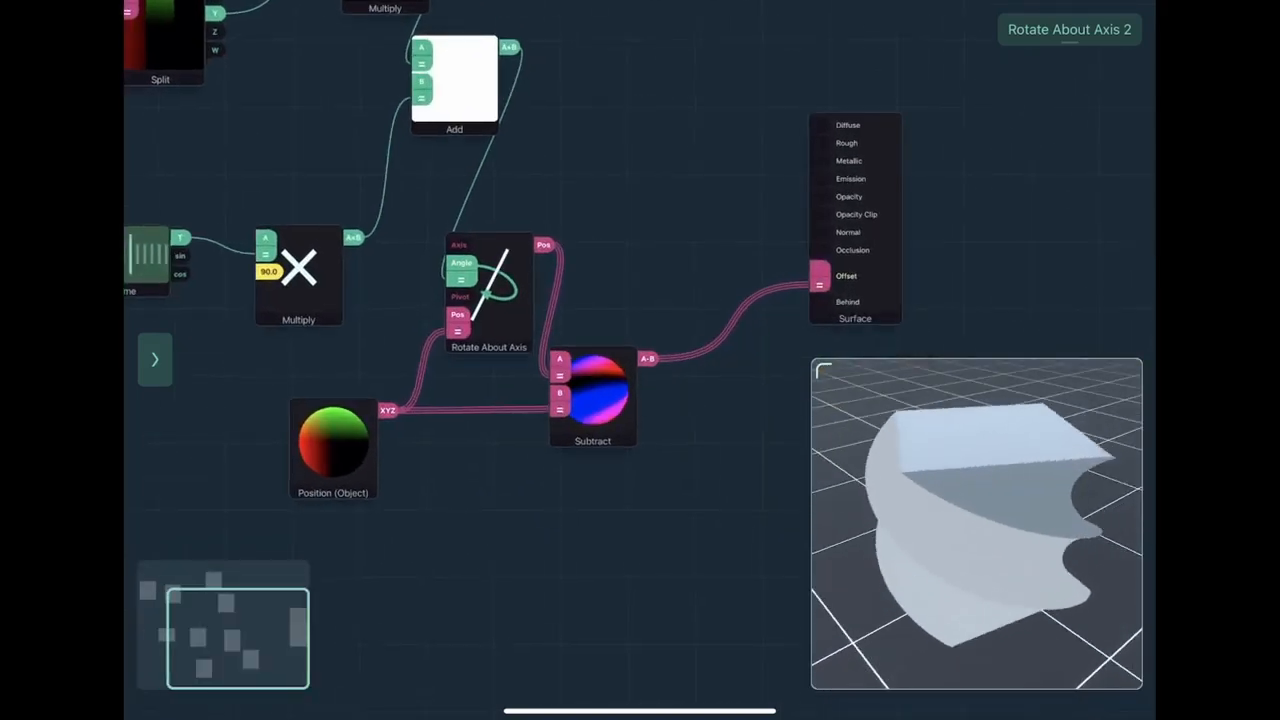
Step: Open the Surface node properties to enable Calculate Displaced Normals
click(862, 230)
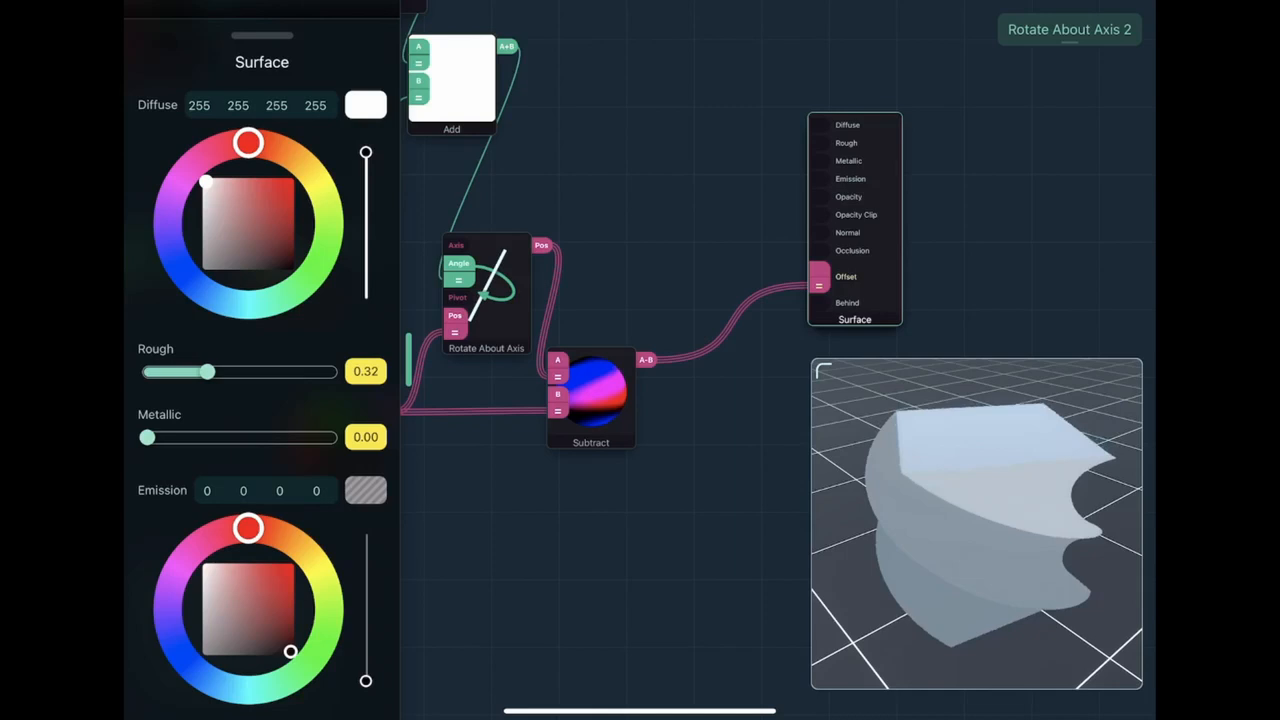
scroll(262, 400, down, 8)
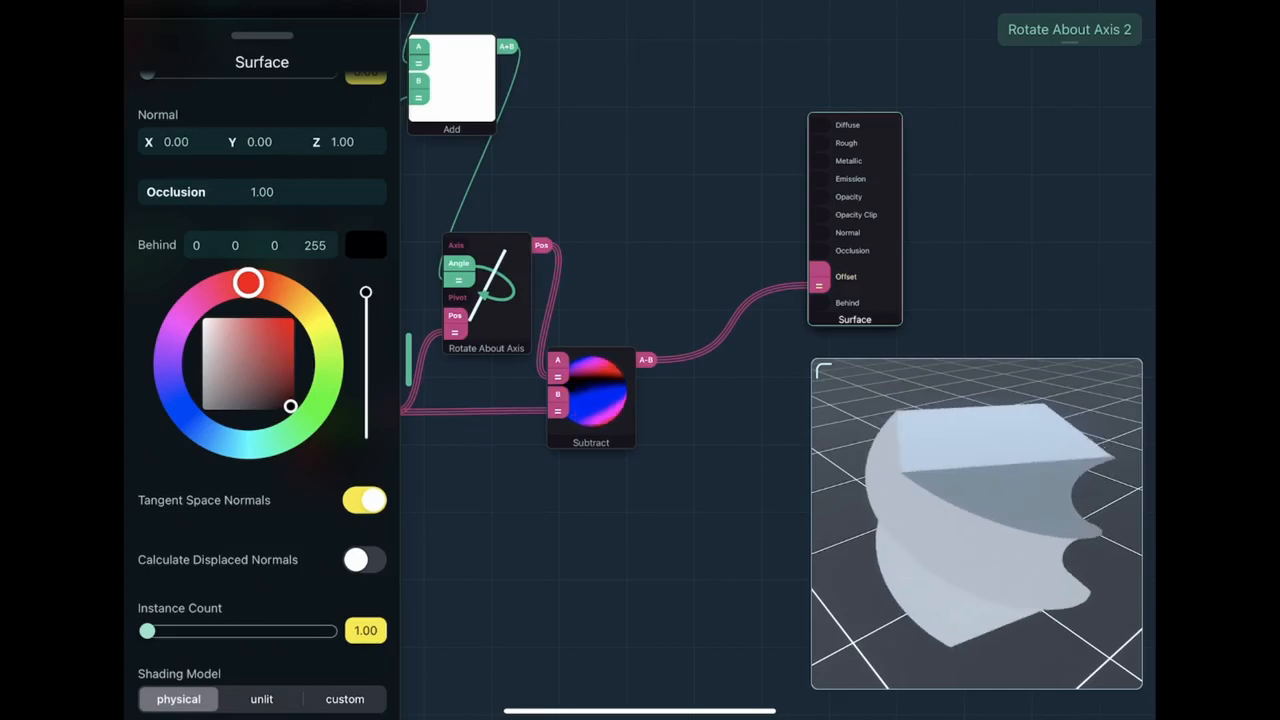
scroll(650, 250, down, 3)
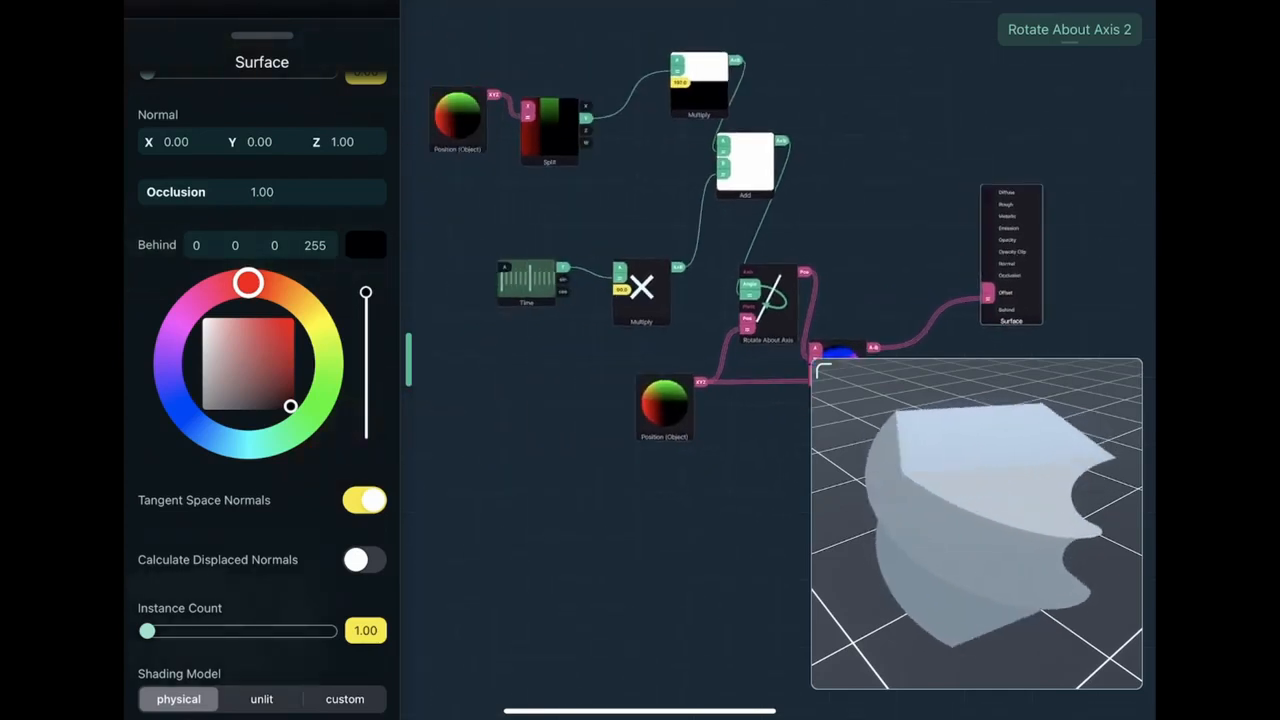
scroll(650, 250, up, 3)
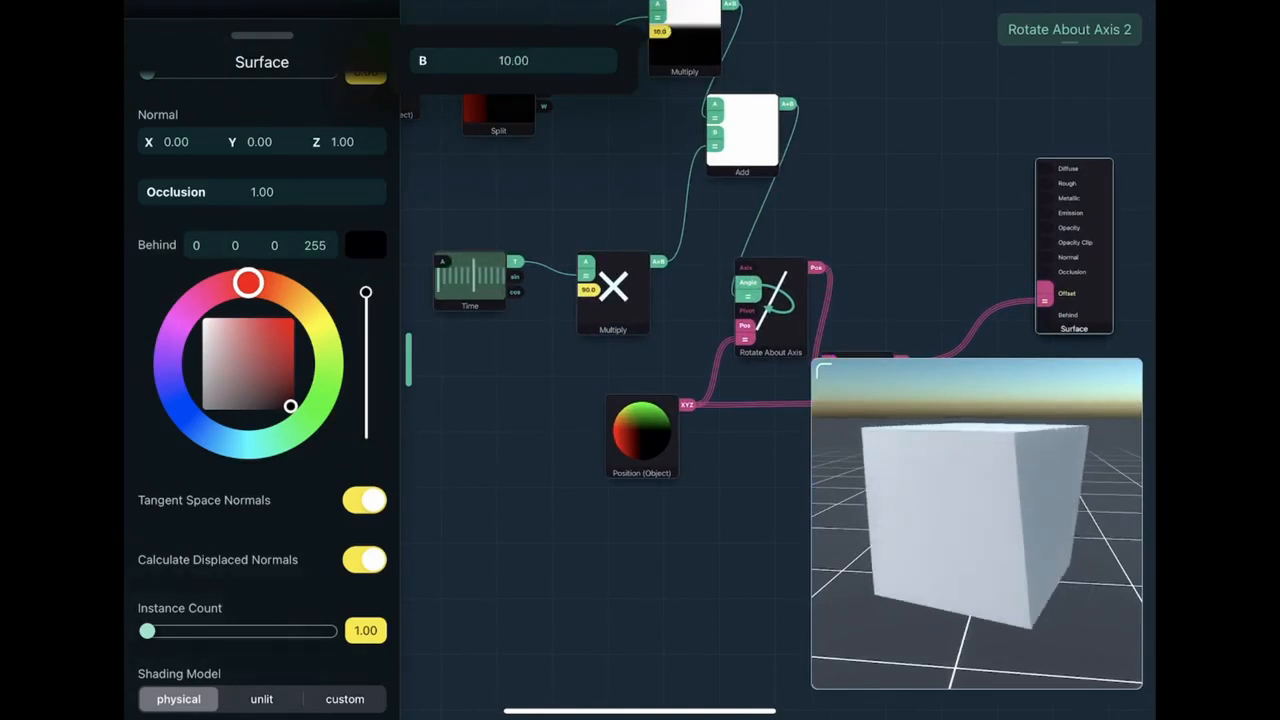
text(time)
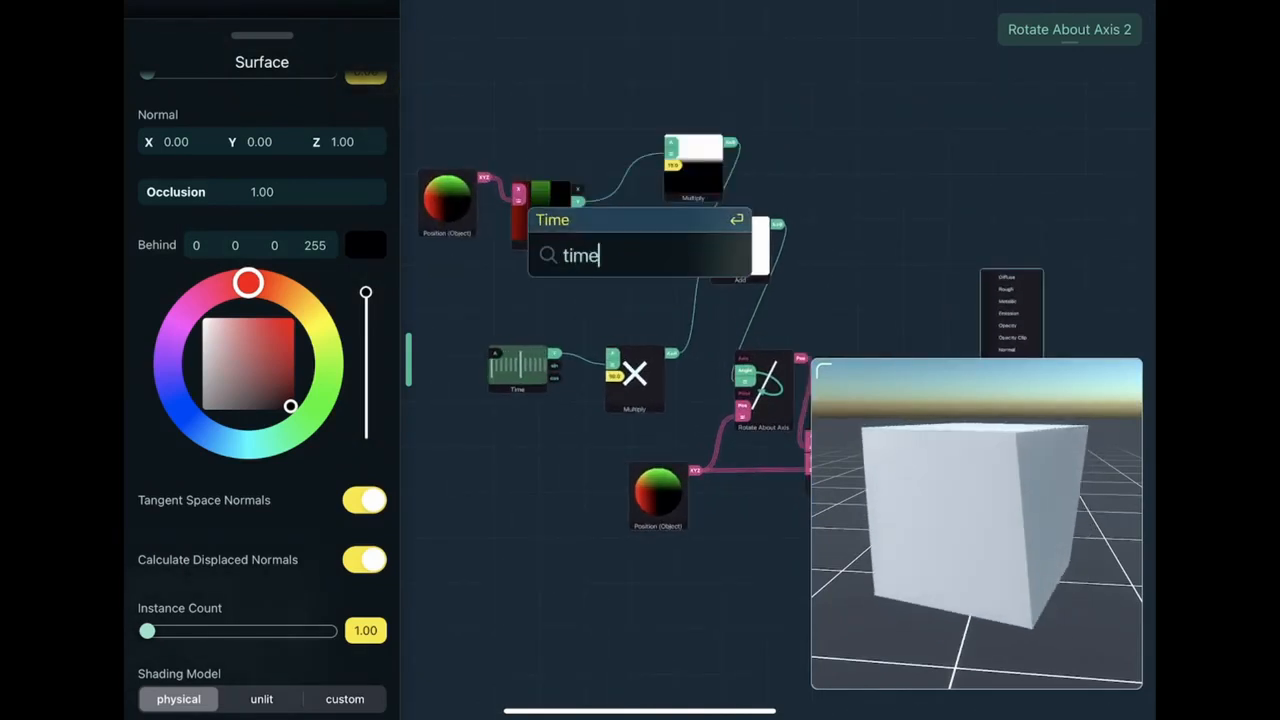
Step: Add a Time node and wire its output into the Y-position Multiply
key(Return)
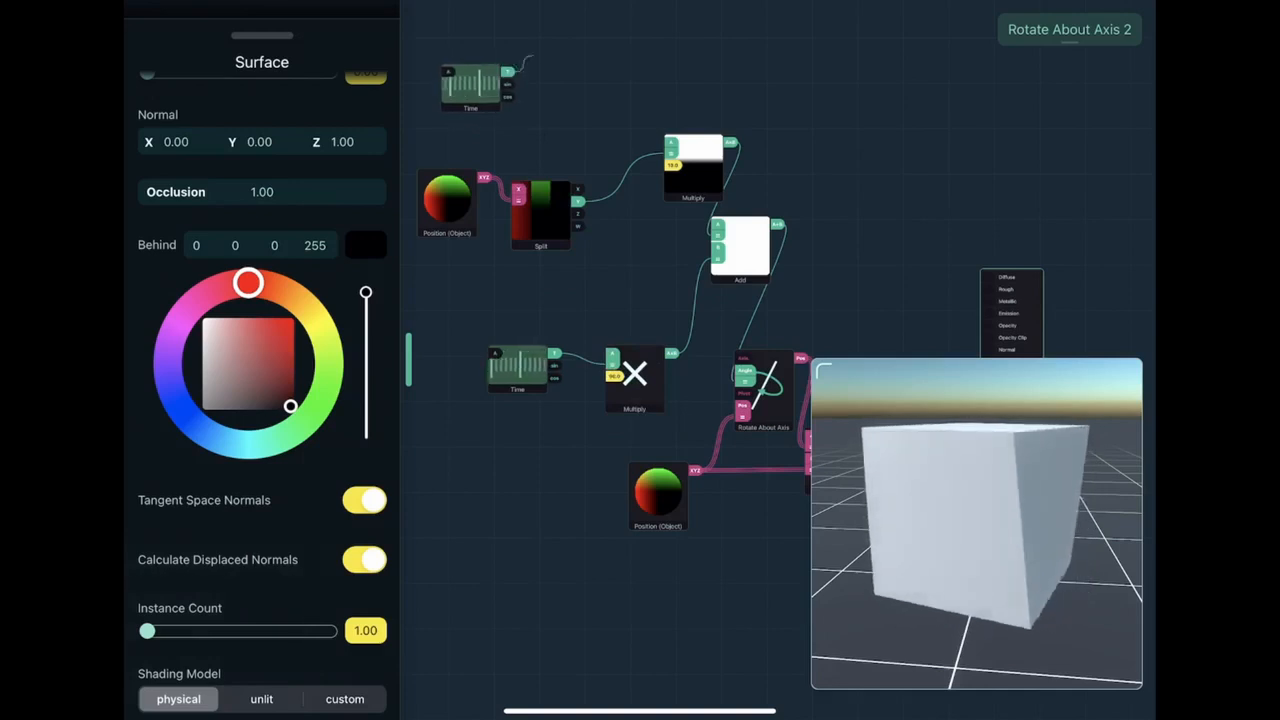
drag(525, 70, 672, 150)
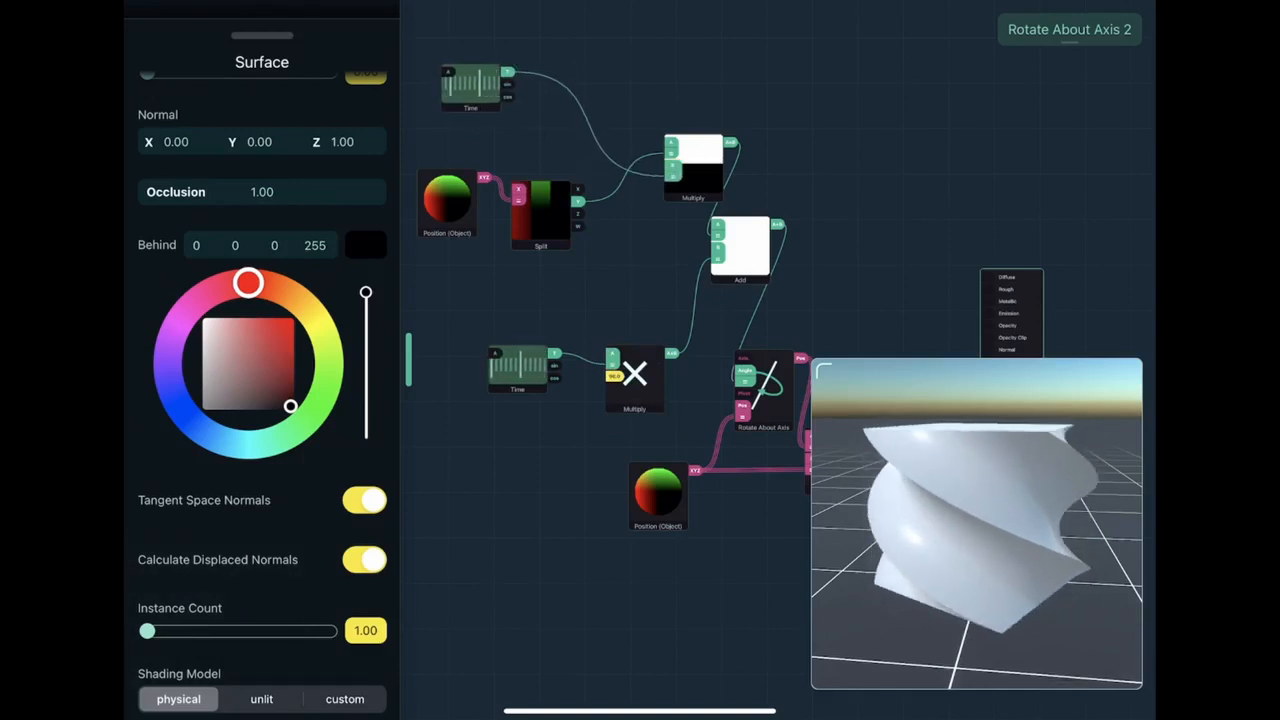
text(s)
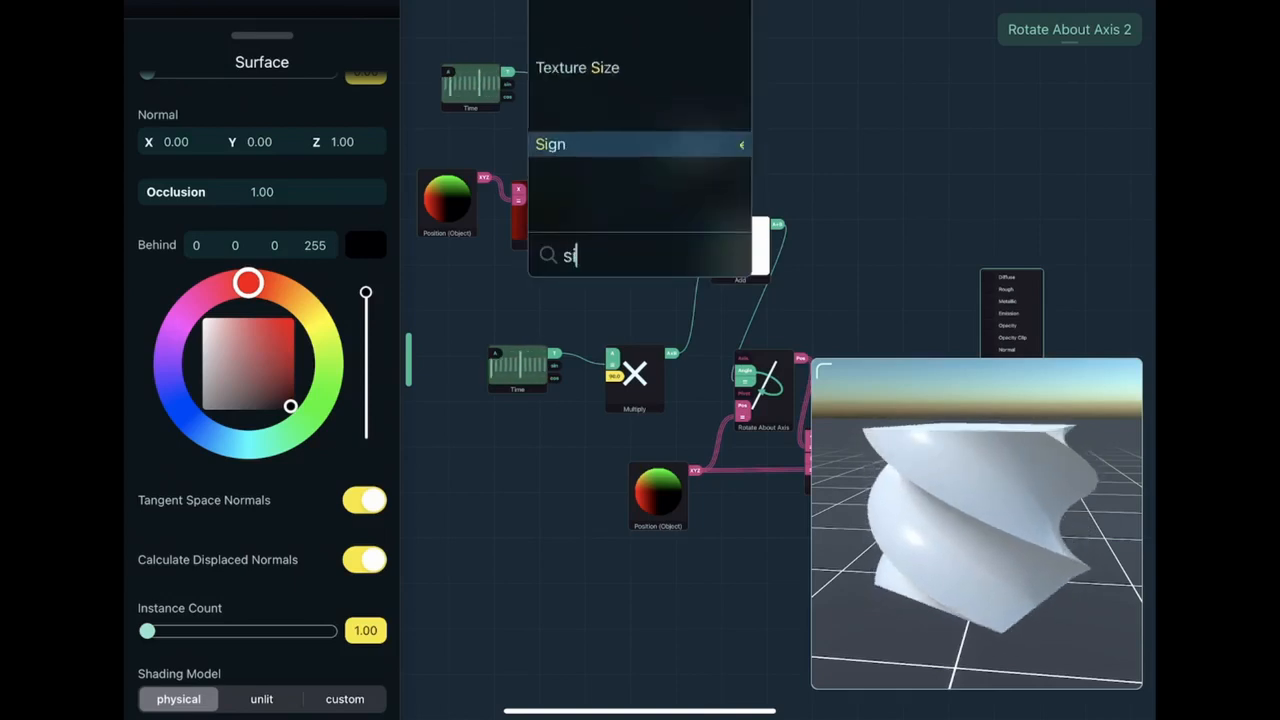
text(in)
Step: Add a Sin node and place it beside Time so sine of time feeds the Multiply
key(Return)
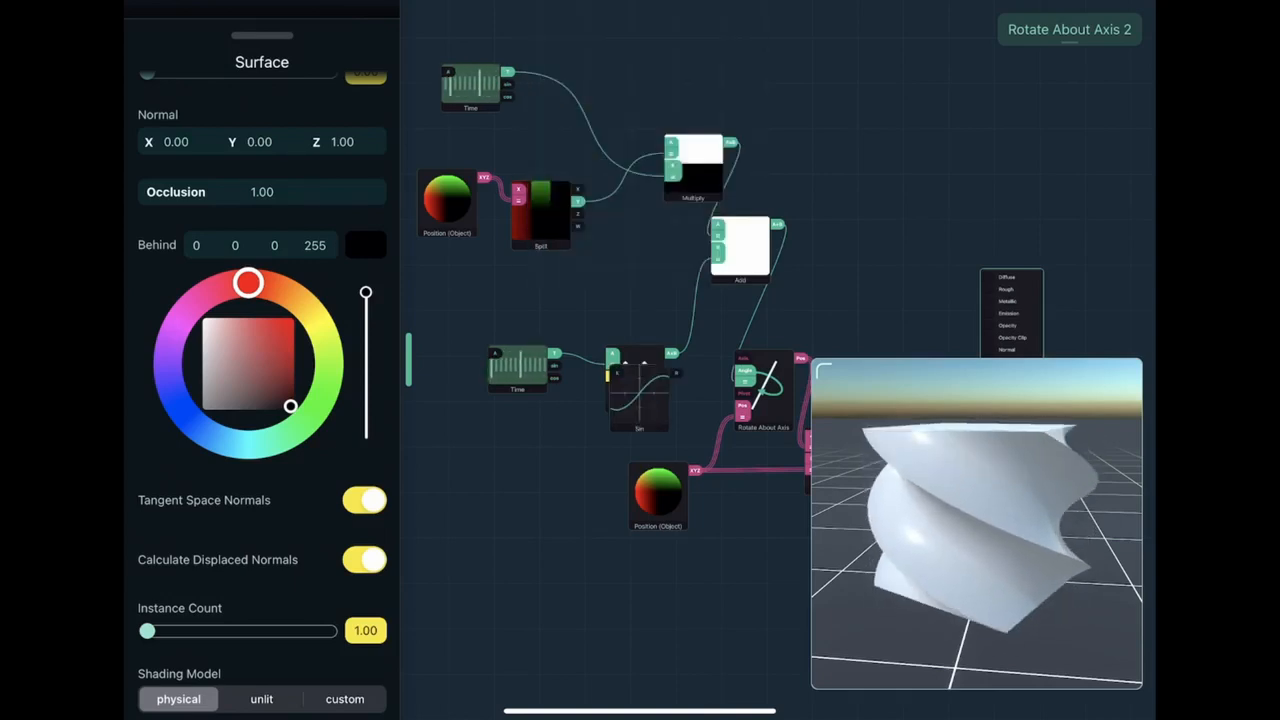
drag(600, 600, 650, 660)
mouse_move(685, 450)
mouse_down()
mouse_move(612, 110)
mouse_move(590, 88)
mouse_move(635, 120)
mouse_up()
double_click(640, 255)
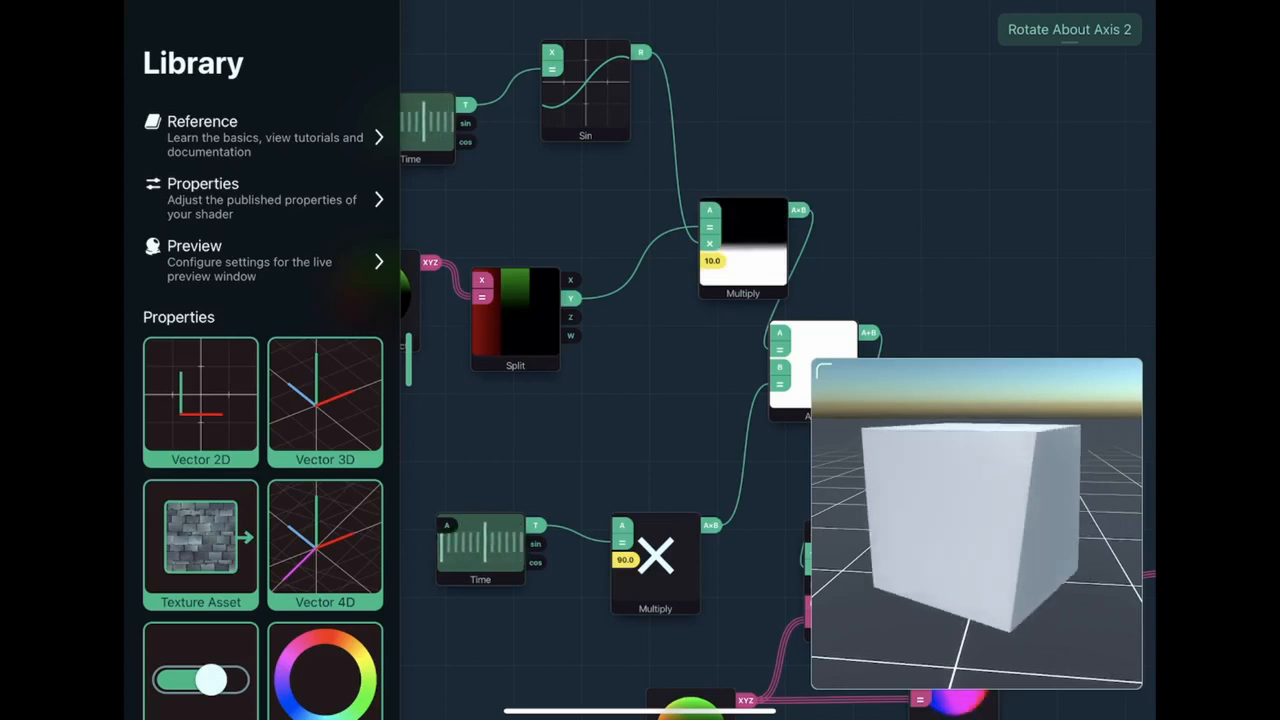
Step: Raise the Multiply node's B value from 10 to 100
click(712, 260)
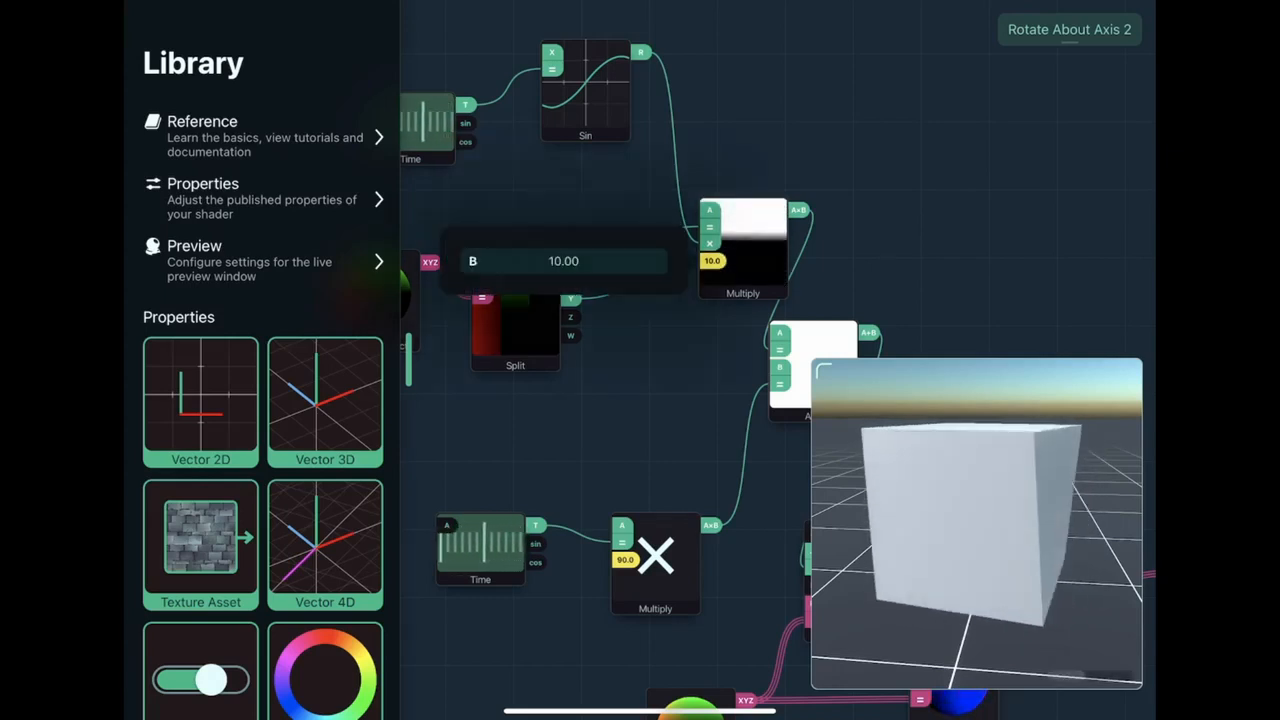
text(100)
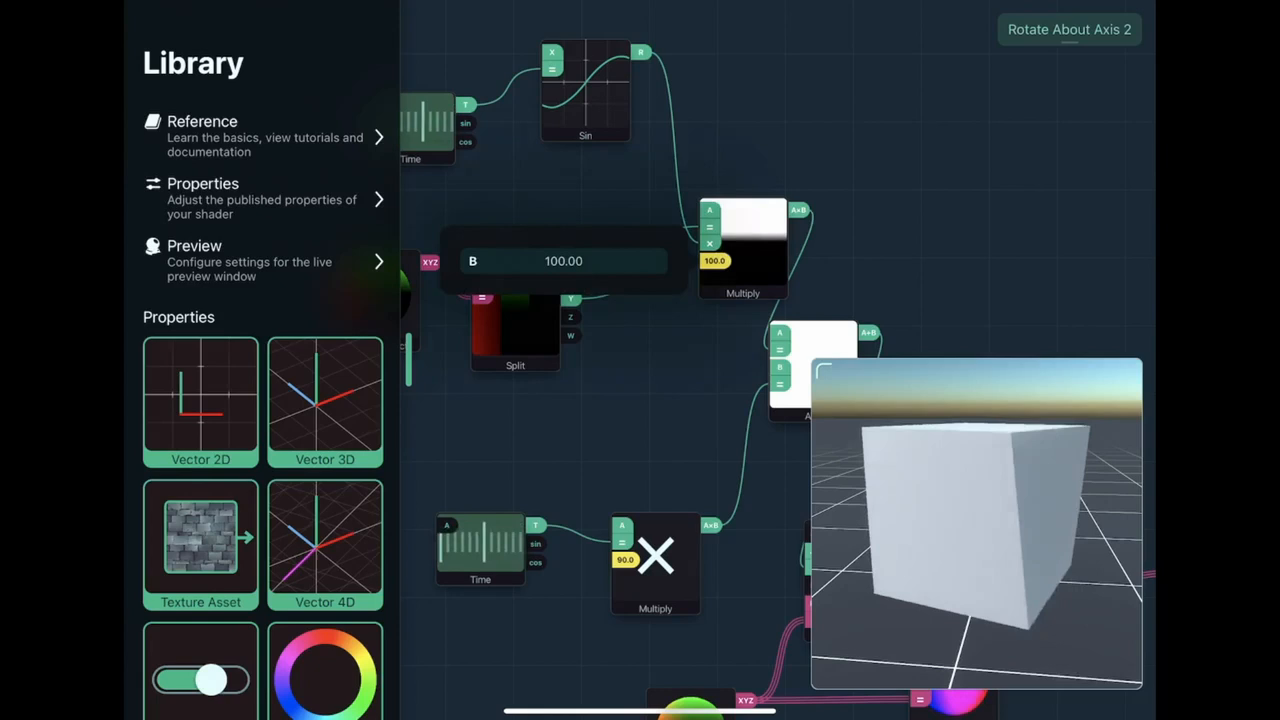
key(Return)
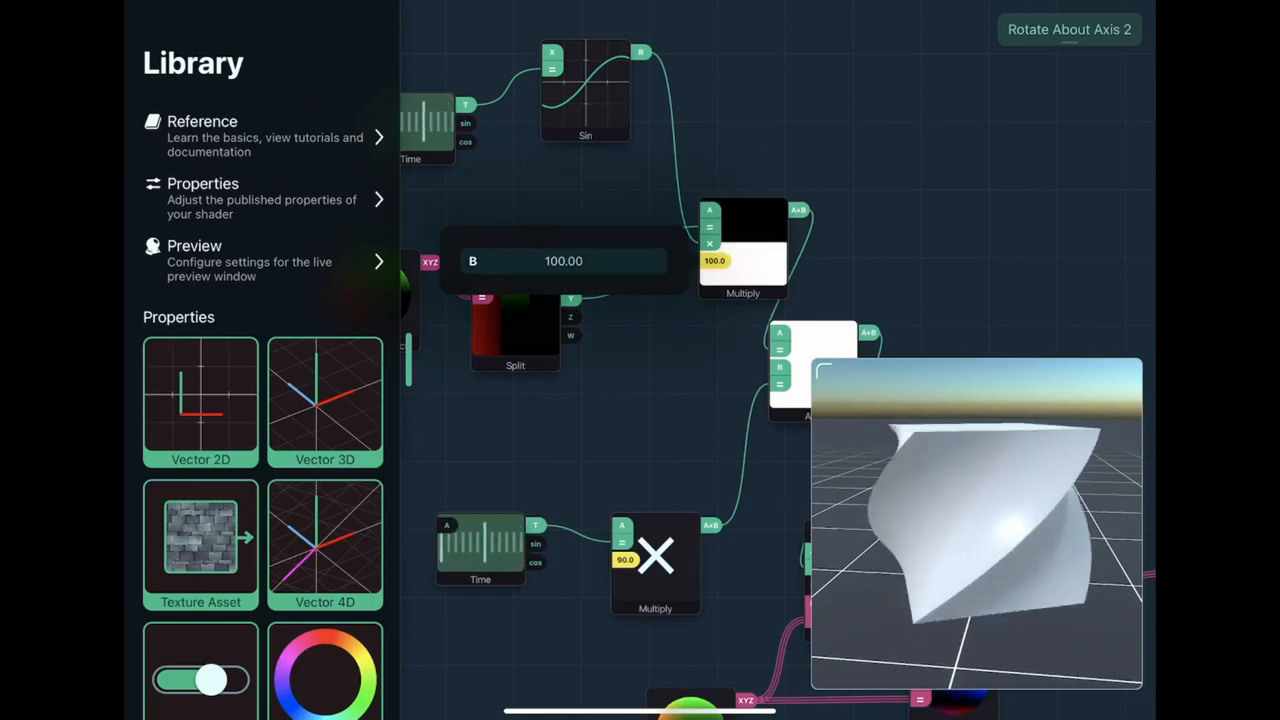
click(600, 440)
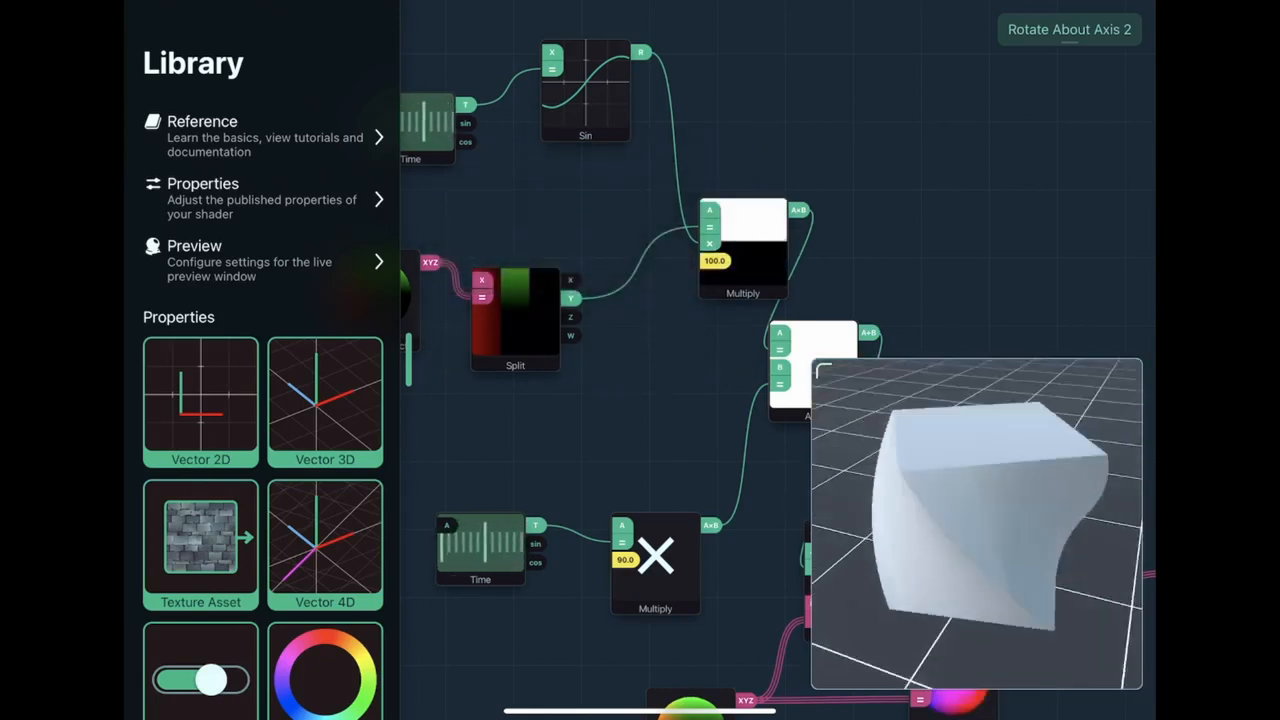
scroll(640, 330, down, 3)
scroll(640, 300, up, 4)
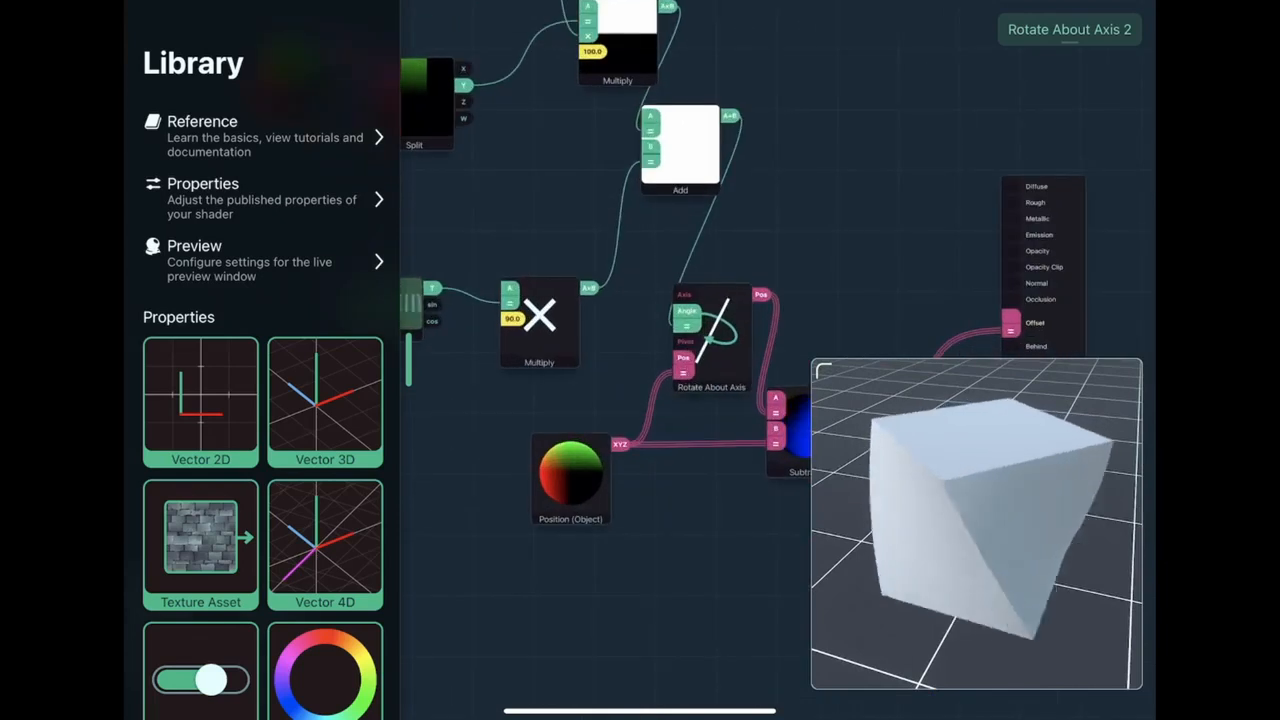
Step: Unplug and replug the Add output on the Rotate About Axis Angle input
drag(686, 312, 640, 250)
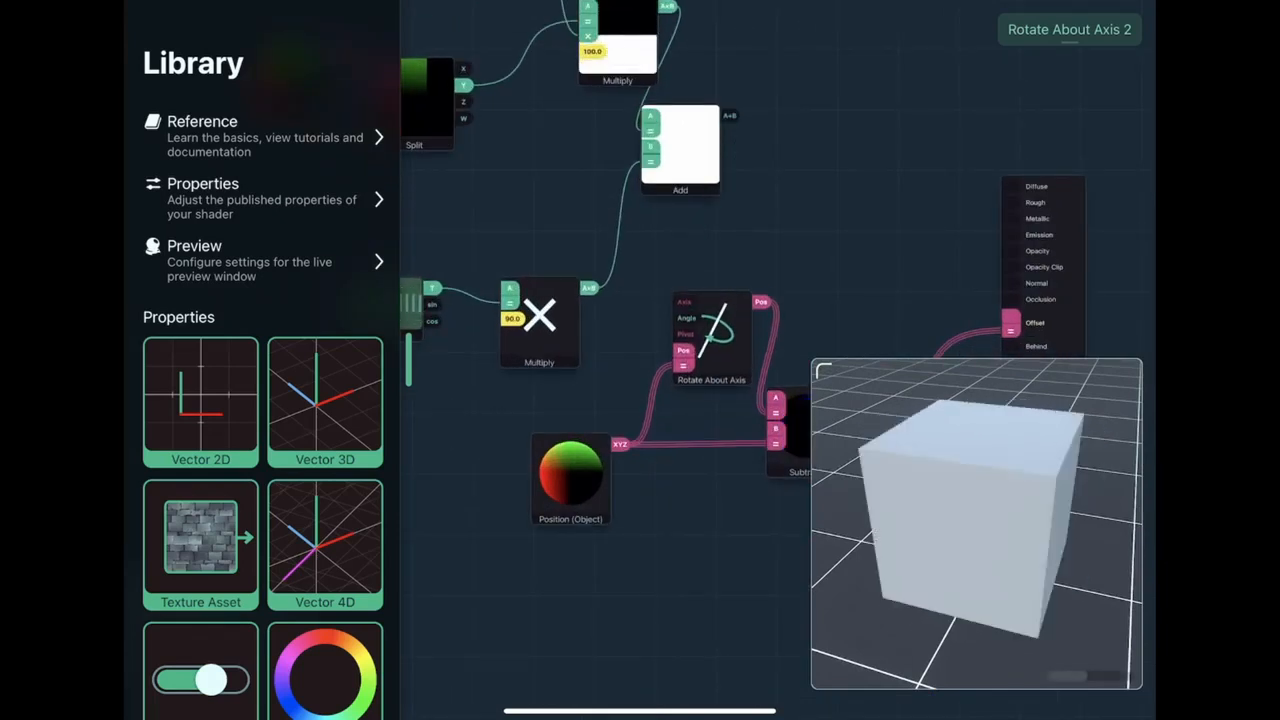
drag(590, 290, 686, 318)
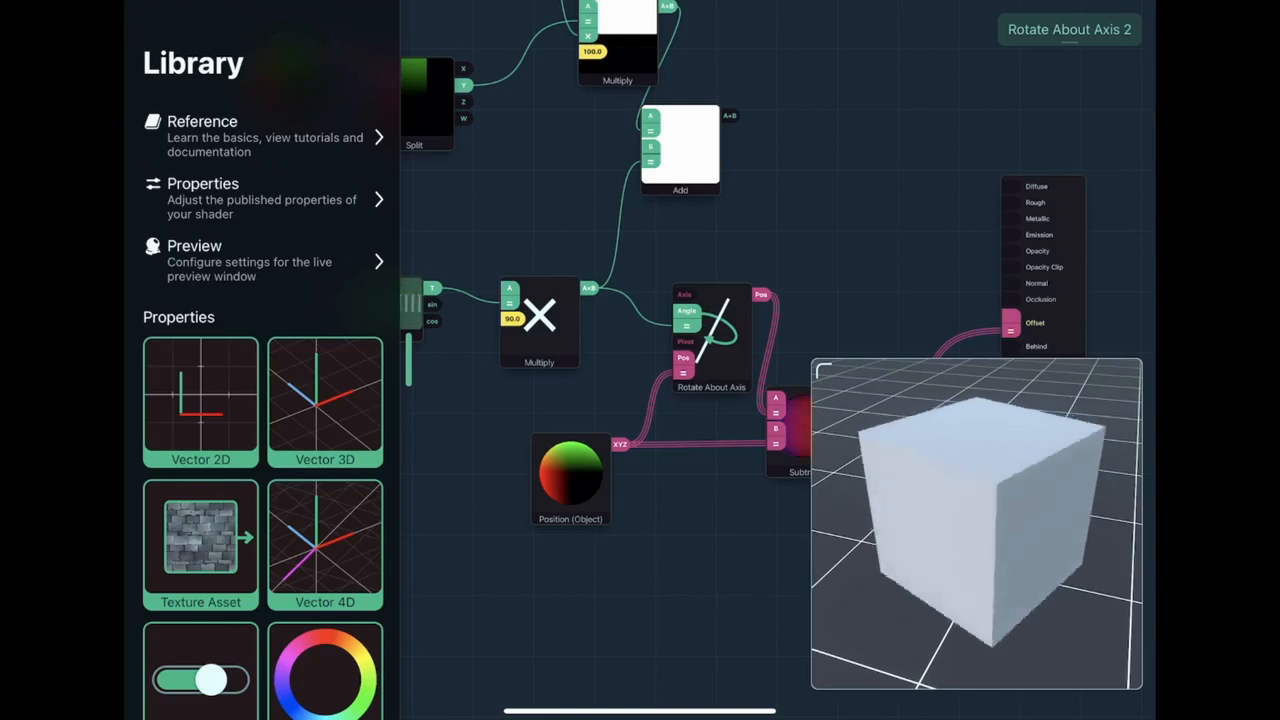
drag(686, 312, 640, 250)
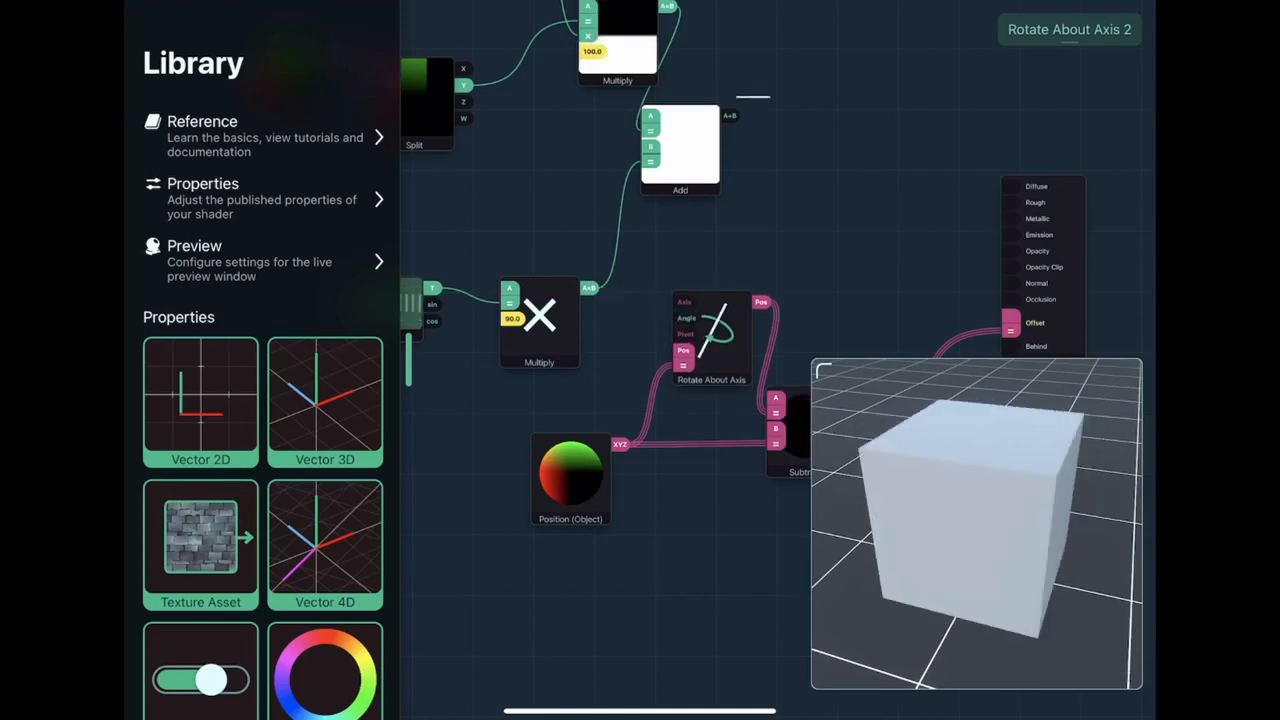
Step: Reconnect the twist angle and set the rotation axis to X 1, Y 1, Z 1
drag(708, 200, 686, 318)
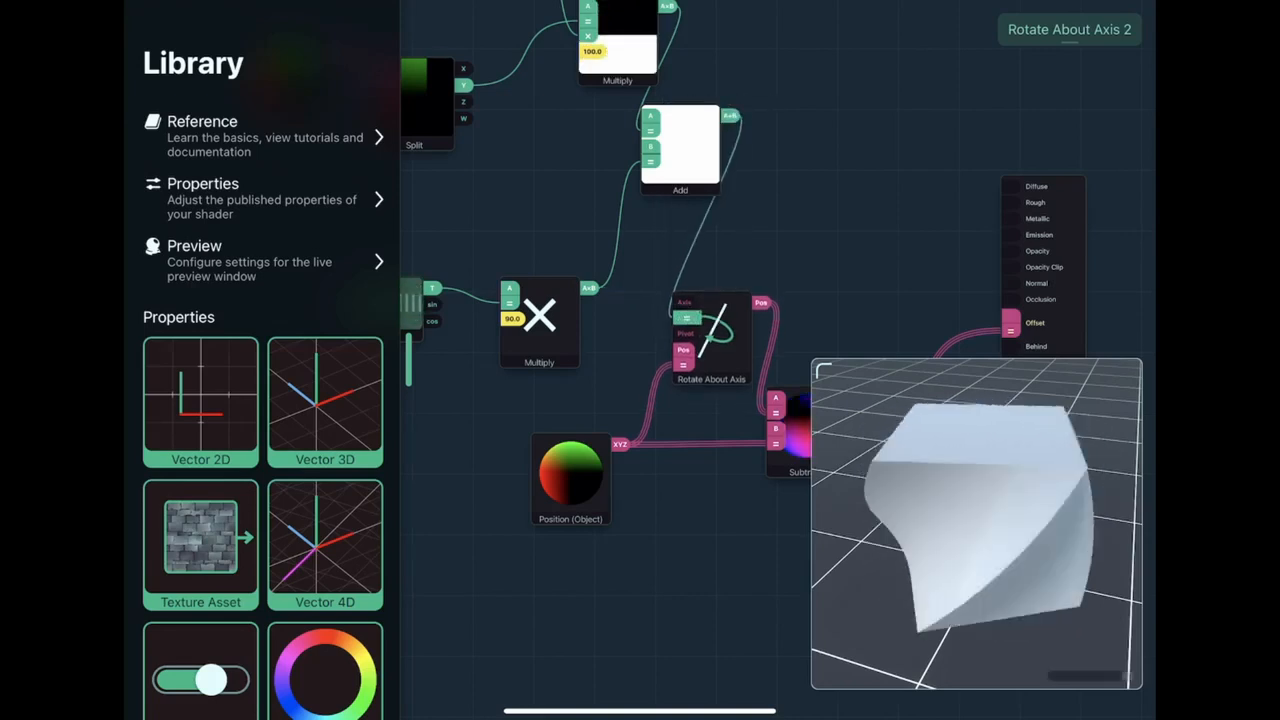
click(686, 302)
double_click(472, 305)
text(1)
key(Tab)
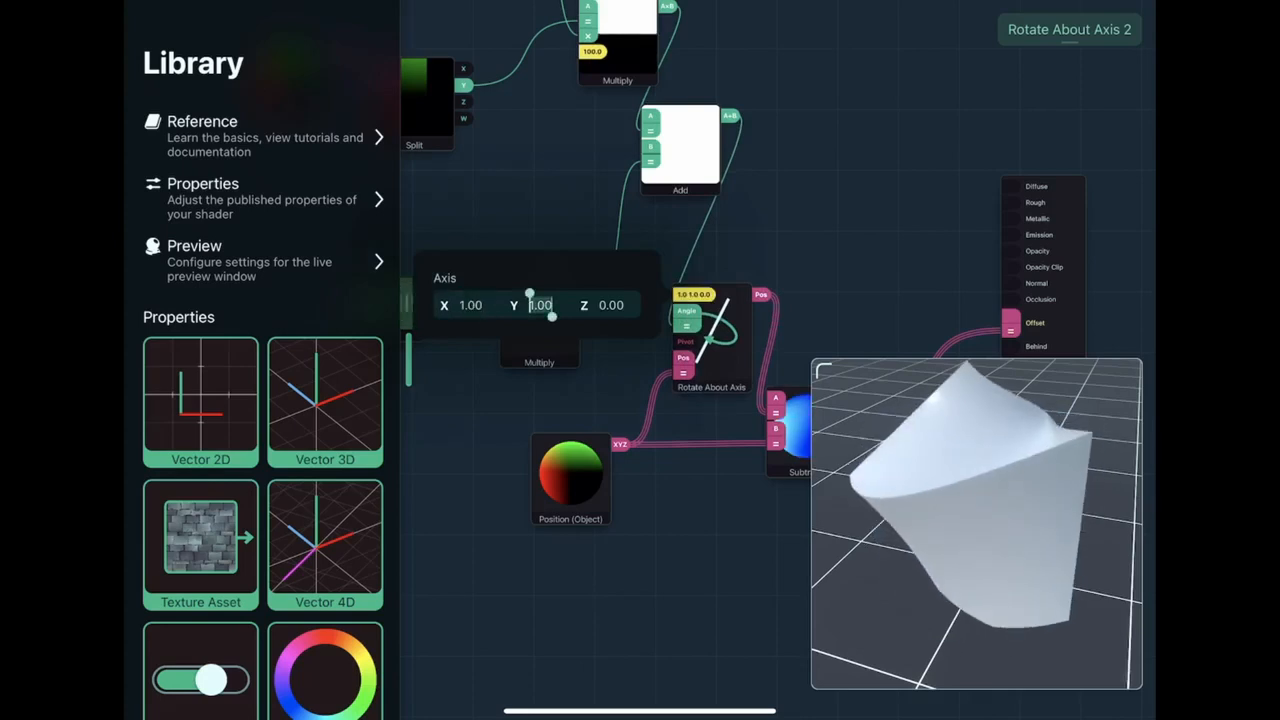
key(Tab)
text(1)
key(Return)
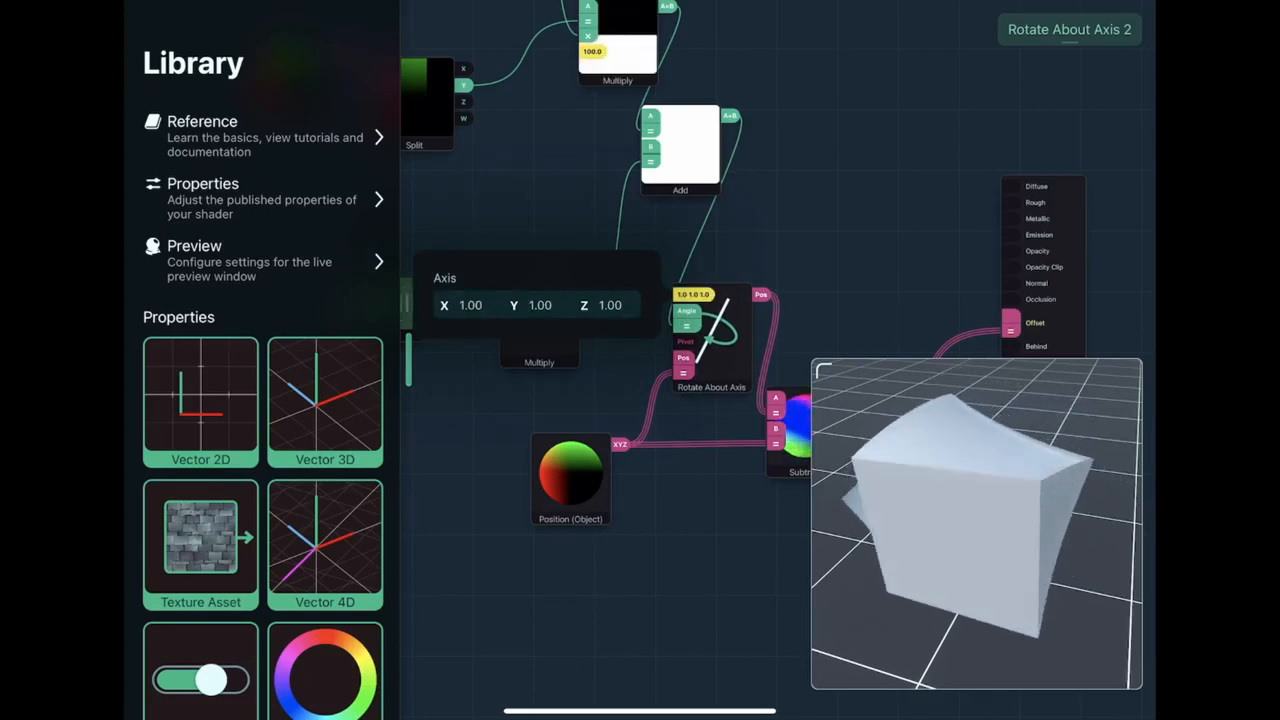
Step: Set the Multiply node's B value to 300 for a tighter diagonal twist
click(540, 320)
click(620, 40)
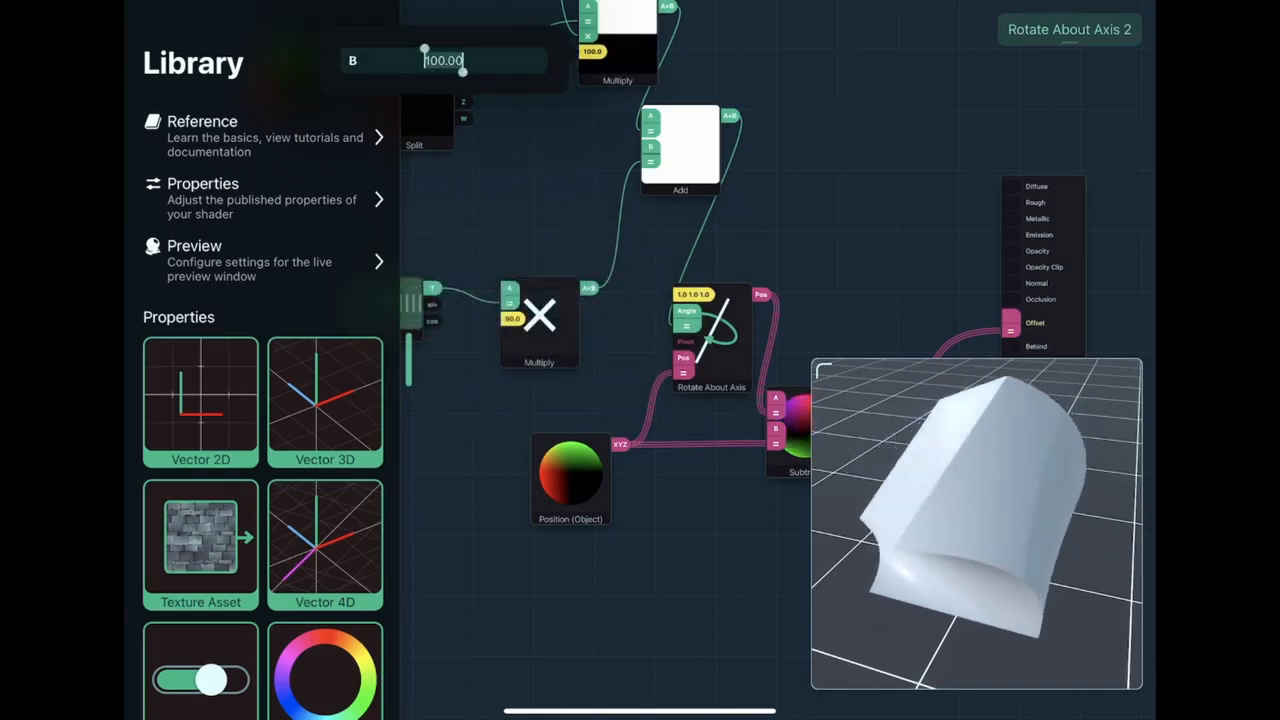
text(300)
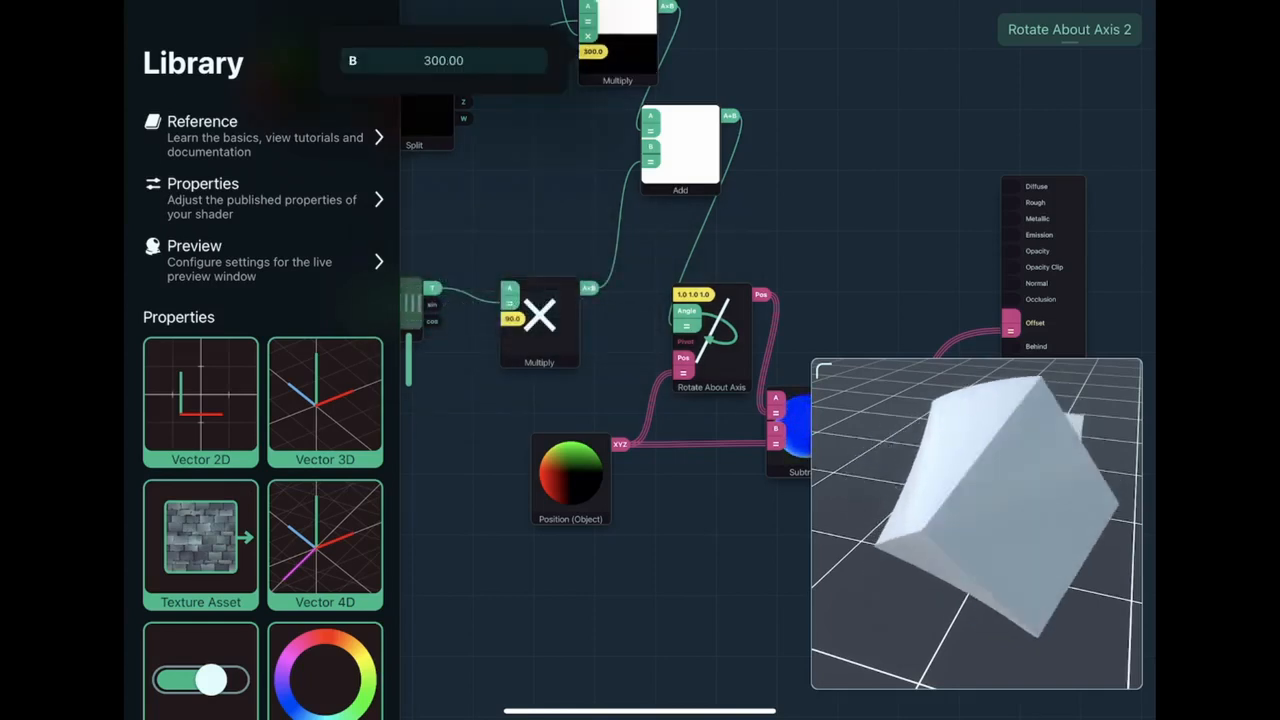
key(Return)
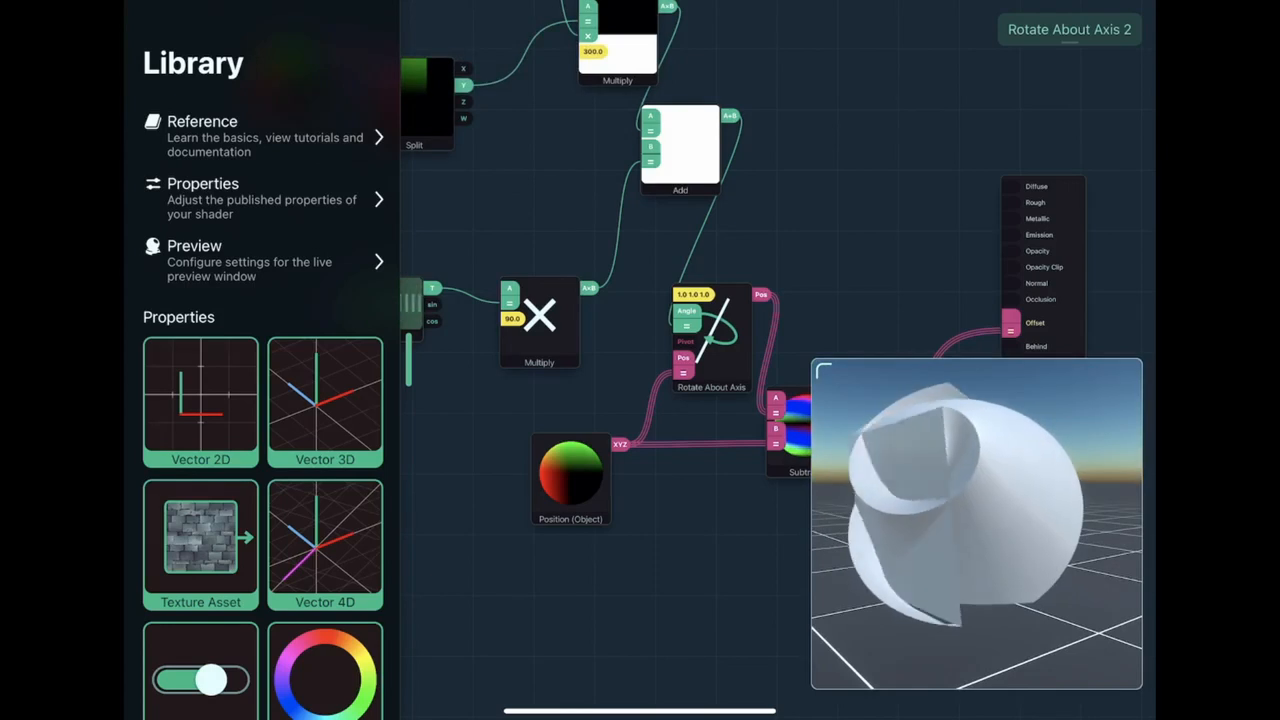
scroll(680, 260, down, 3)
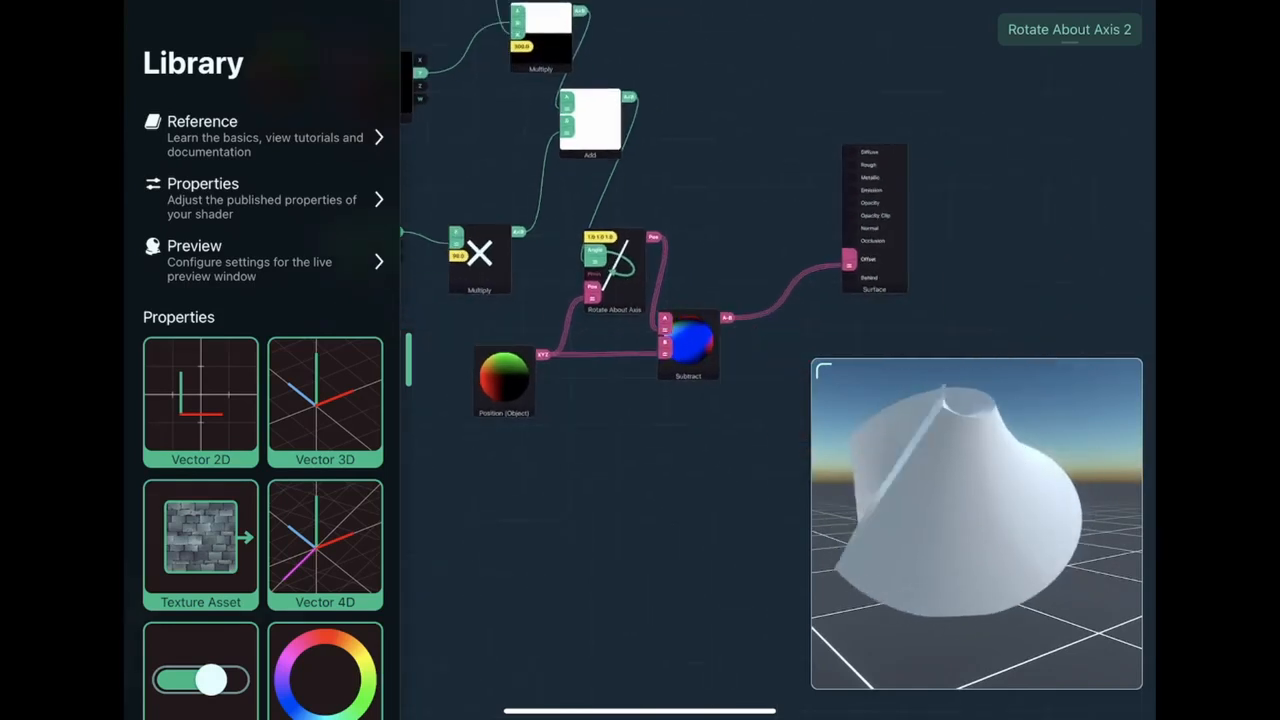
scroll(640, 280, up, 3)
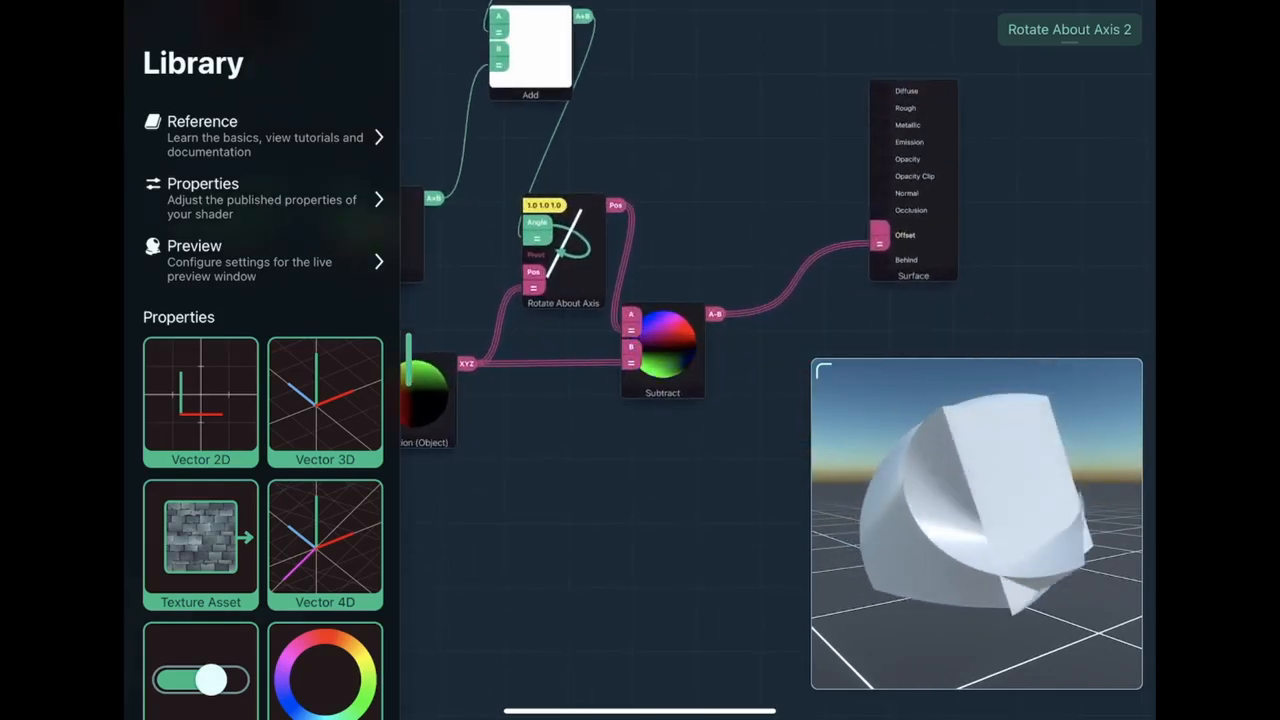